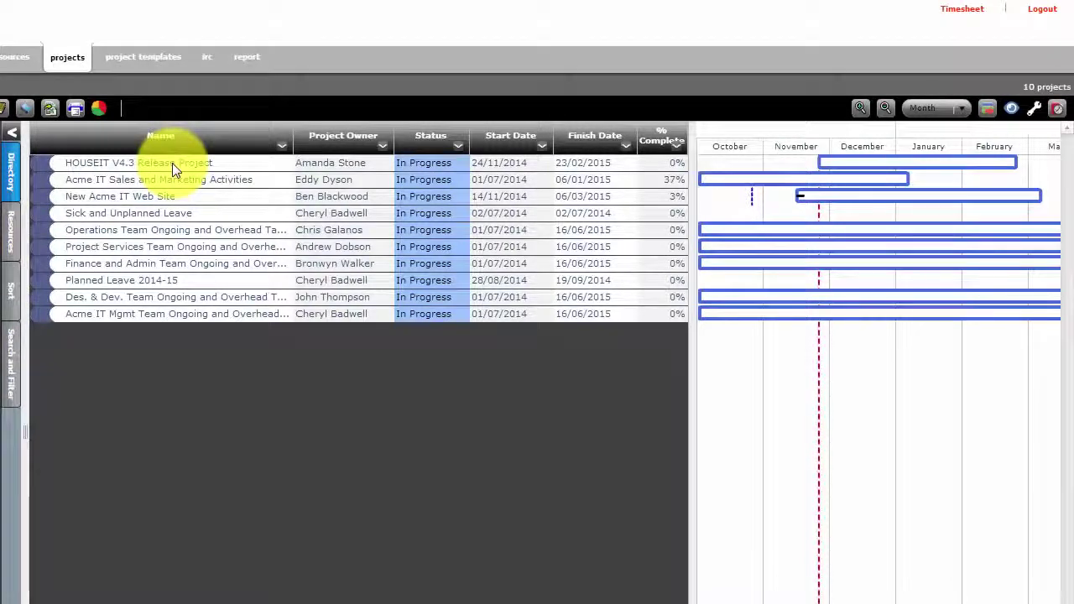
Open the HOUSEIT V4.3 Release Project and slightly widen its task table beside the Gantt chart.
{"action": "right_click", "coordinate": [172, 163]}
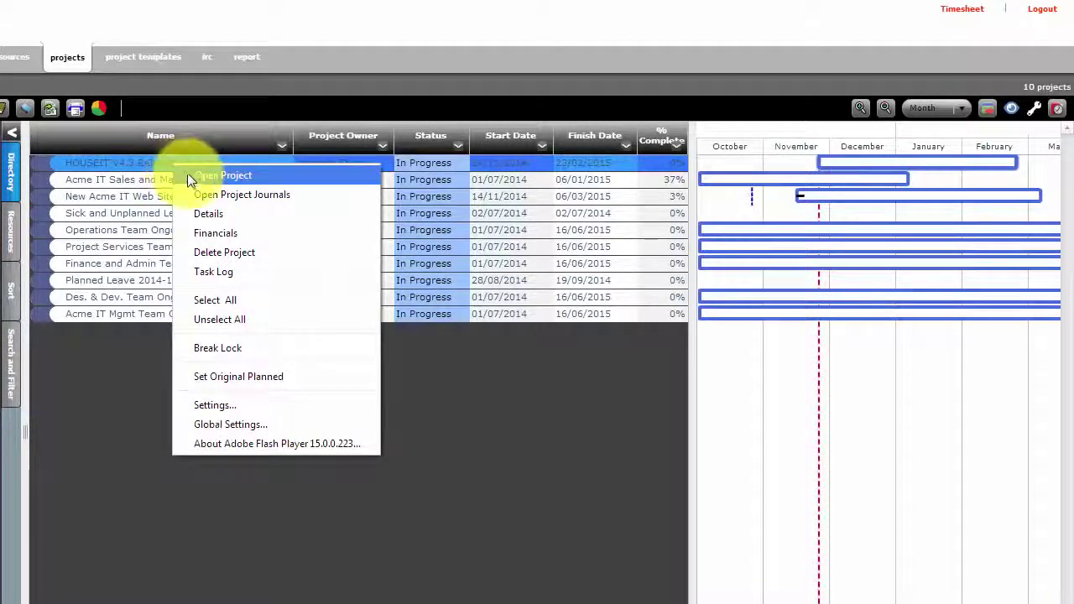
{"action": "left_click", "coordinate": [189, 174]}
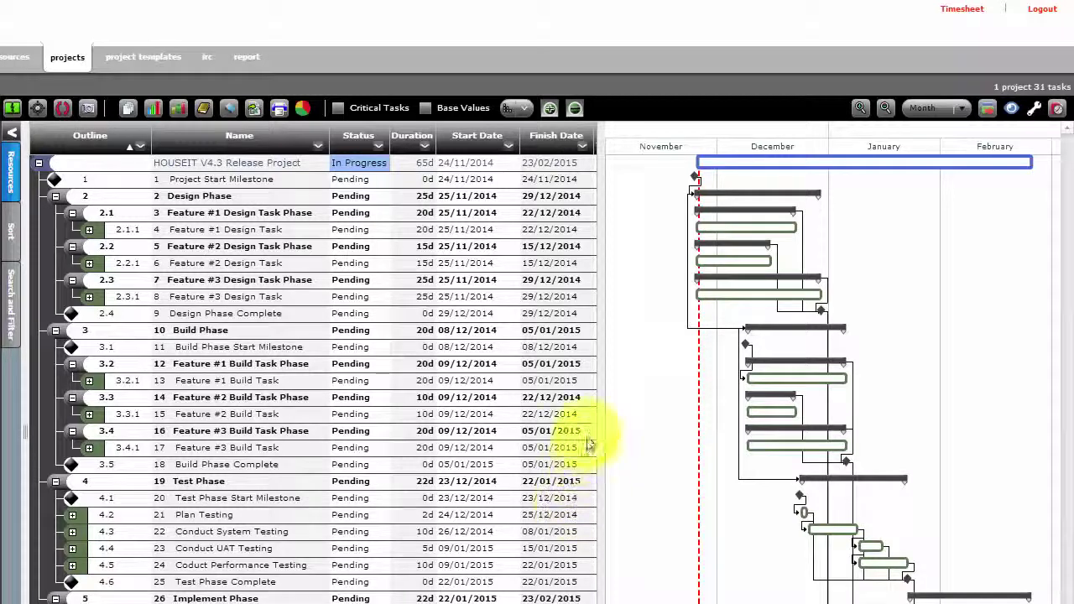
{"action": "mouse_move", "coordinate": [606, 378]}
{"action": "left_mouse_down"}
{"action": "mouse_move", "coordinate": [680, 379]}
{"action": "mouse_move", "coordinate": [572, 379]}
{"action": "mouse_move", "coordinate": [564, 390]}
{"action": "mouse_move", "coordinate": [609, 383]}
{"action": "left_mouse_up"}
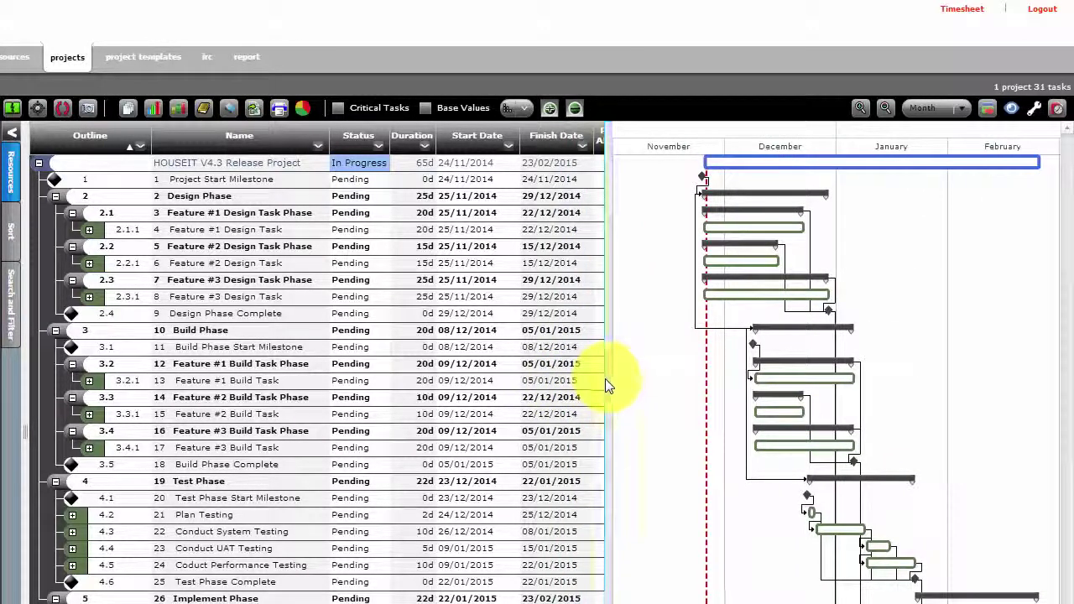
Check the Gantt chart's timescale options, and zoom the chart in and back out at the Month scale.
{"action": "left_click", "coordinate": [960, 113]}
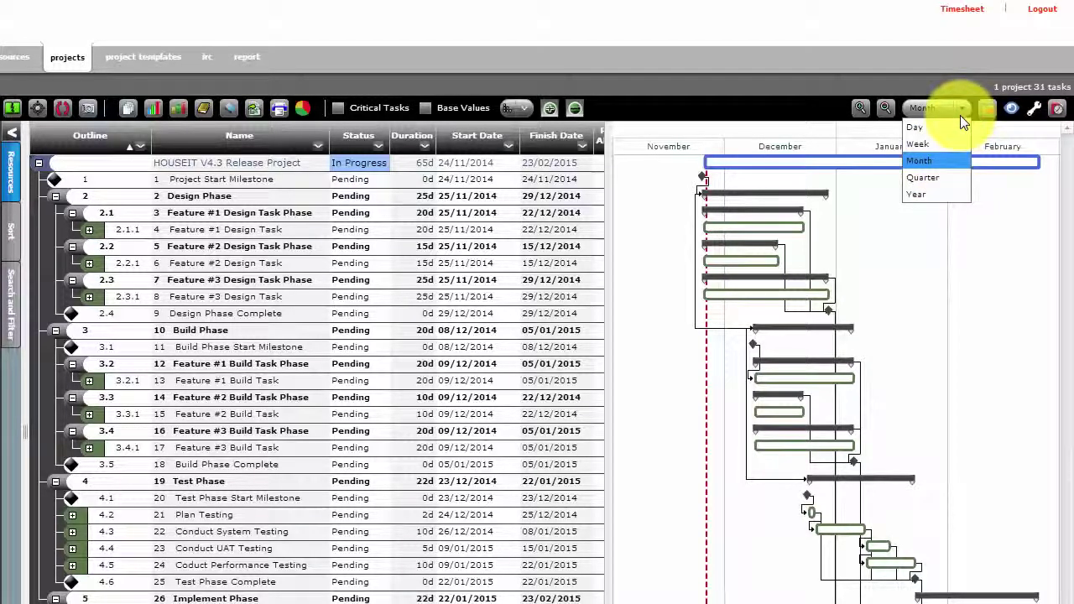
{"action": "left_click", "coordinate": [857, 110]}
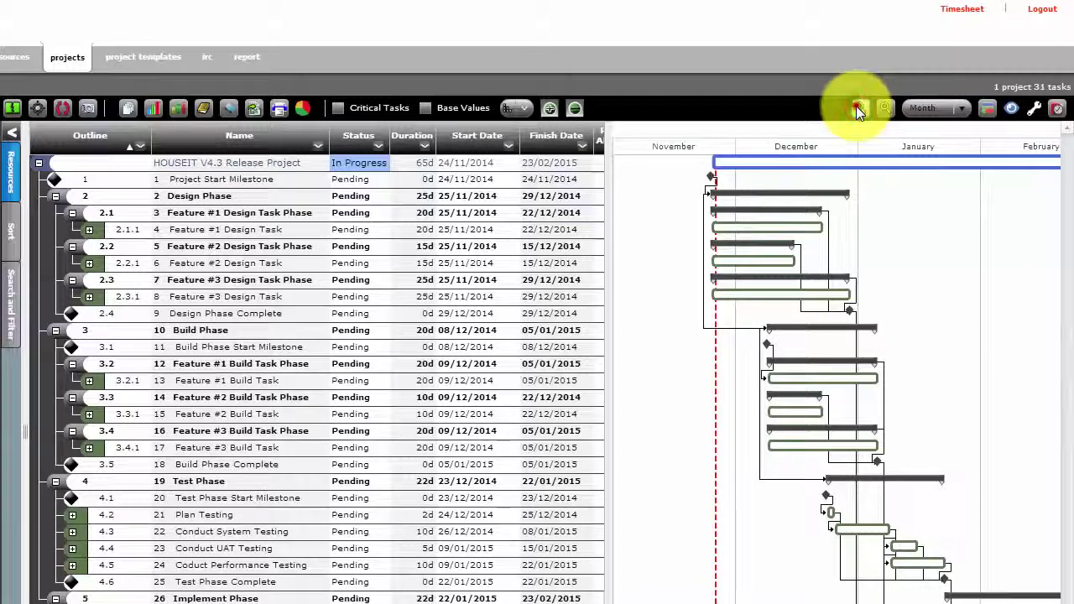
{"action": "left_click", "coordinate": [857, 110]}
{"action": "left_click", "coordinate": [858, 110]}
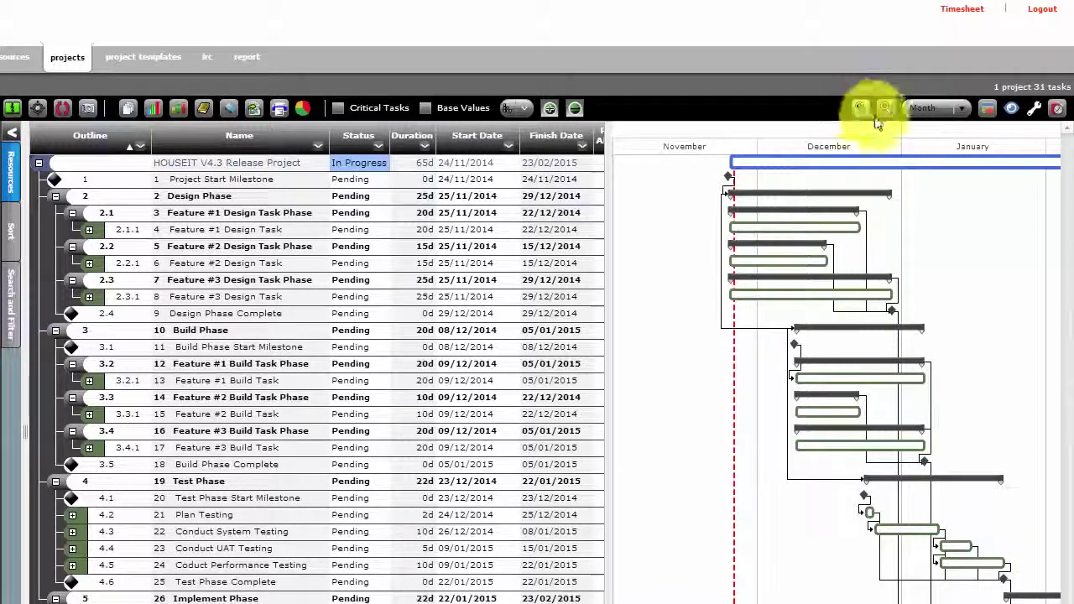
{"action": "left_click", "coordinate": [887, 107]}
{"action": "left_click", "coordinate": [887, 107]}
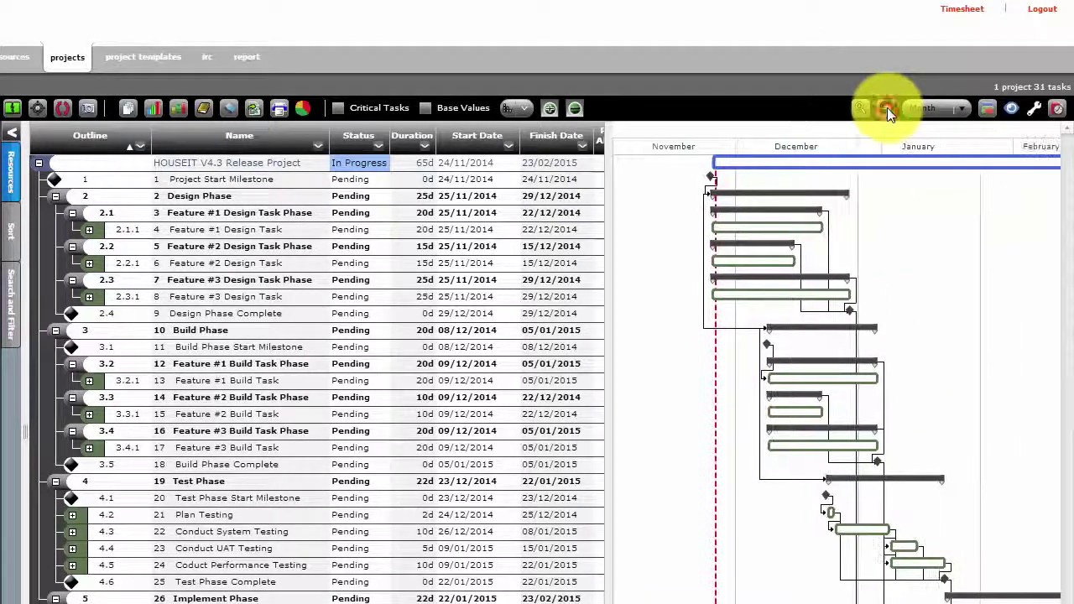
{"action": "left_click", "coordinate": [887, 108]}
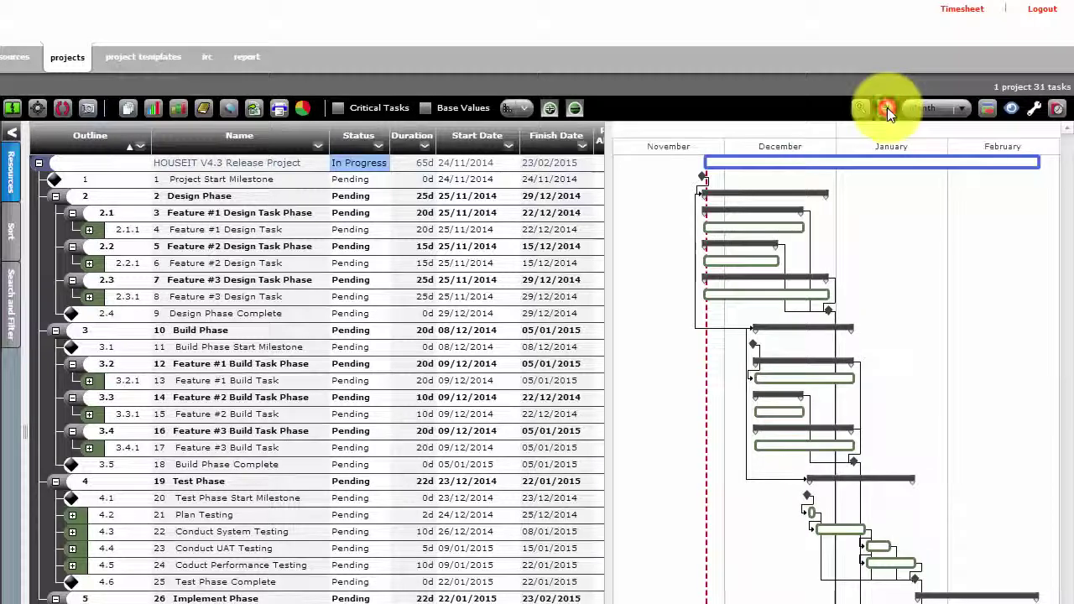
Widen the task table over the Gantt chart to expose the columns up to Predecessors.
{"action": "right_click", "coordinate": [780, 226]}
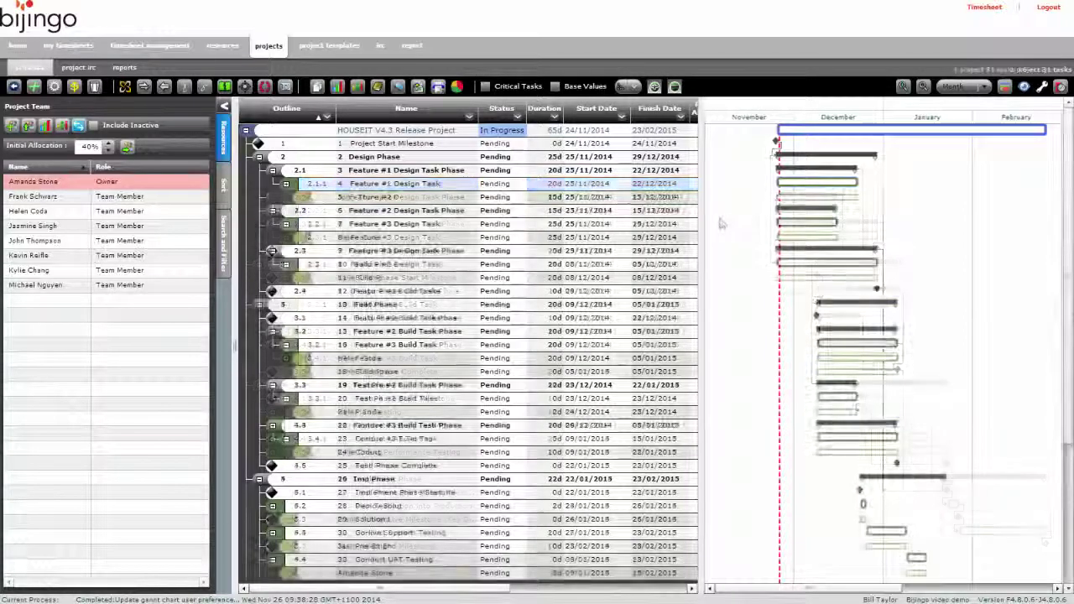
{"action": "left_click_drag", "start_coordinate": [700, 225], "coordinate": [997, 249]}
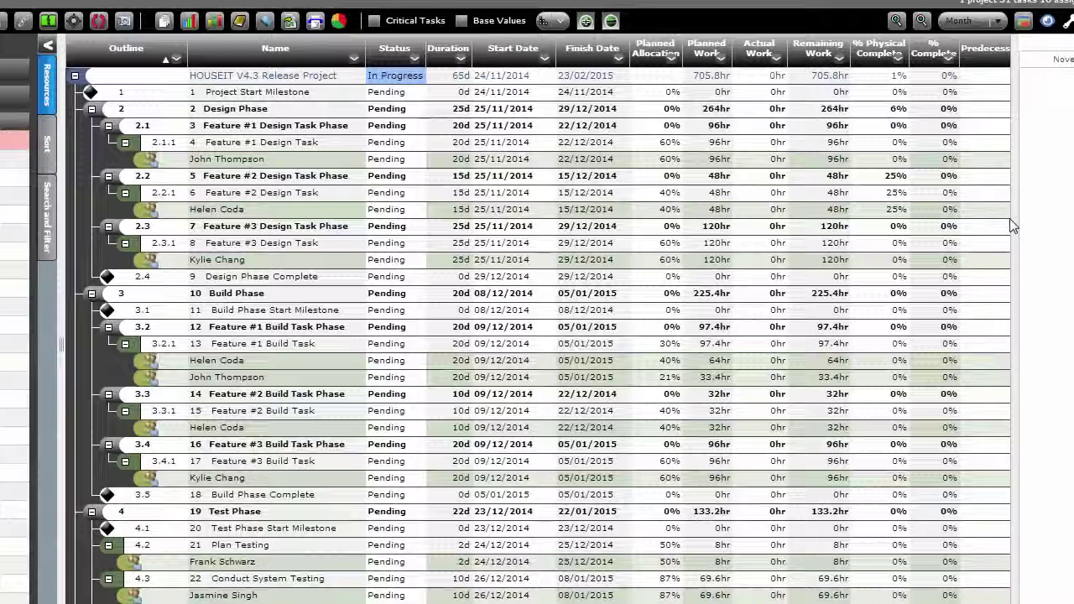
Open the column options for the task table and remove Duration from the current selection.
{"action": "right_click", "coordinate": [328, 49]}
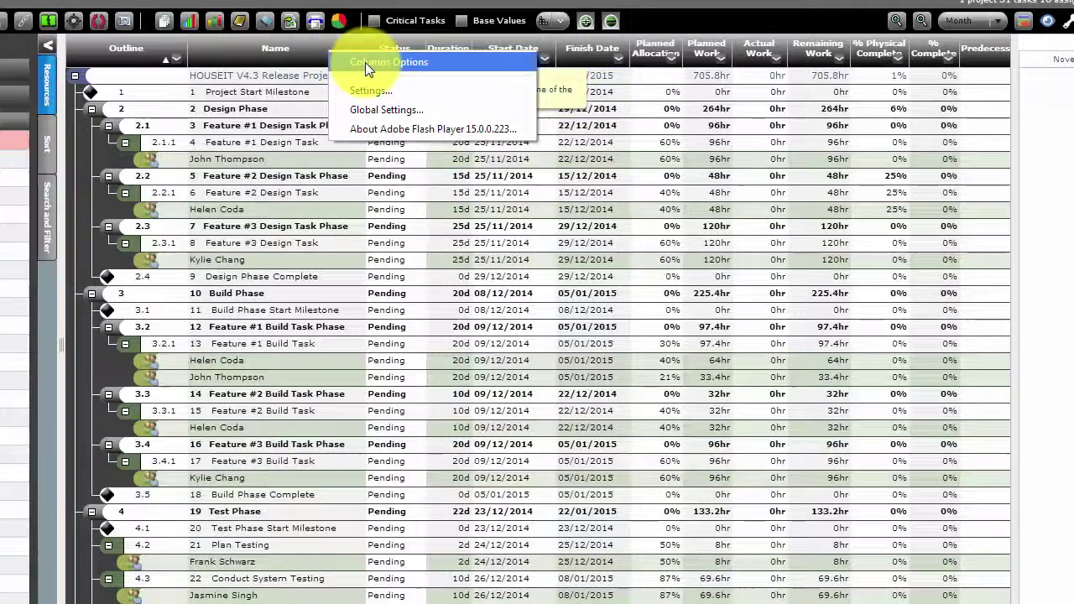
{"action": "left_click", "coordinate": [365, 62]}
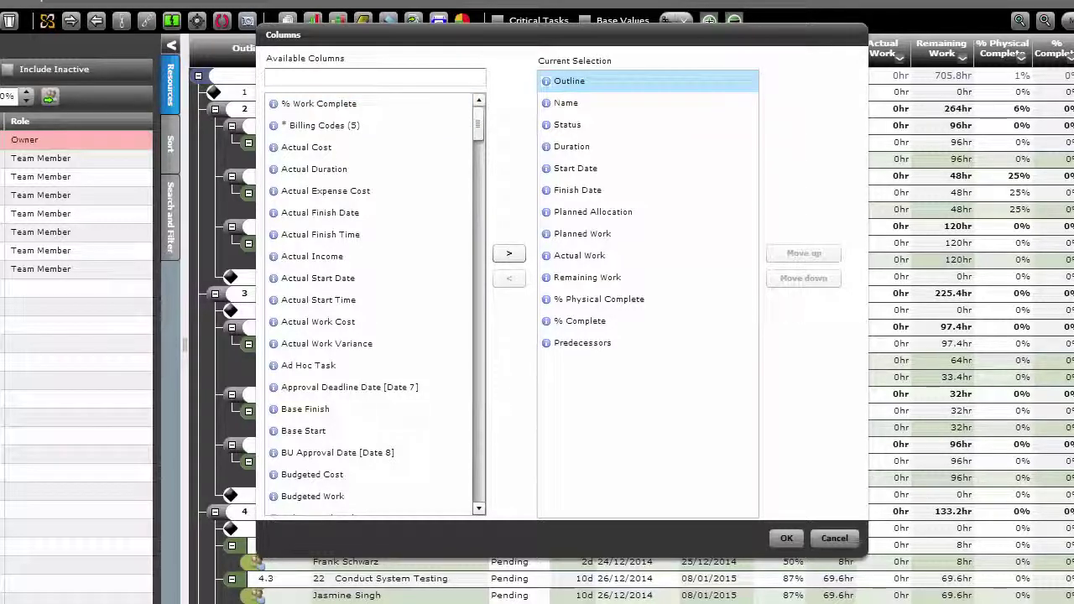
{"action": "left_click_drag", "start_coordinate": [594, 111], "coordinate": [409, 141]}
{"action": "left_click", "coordinate": [591, 147]}
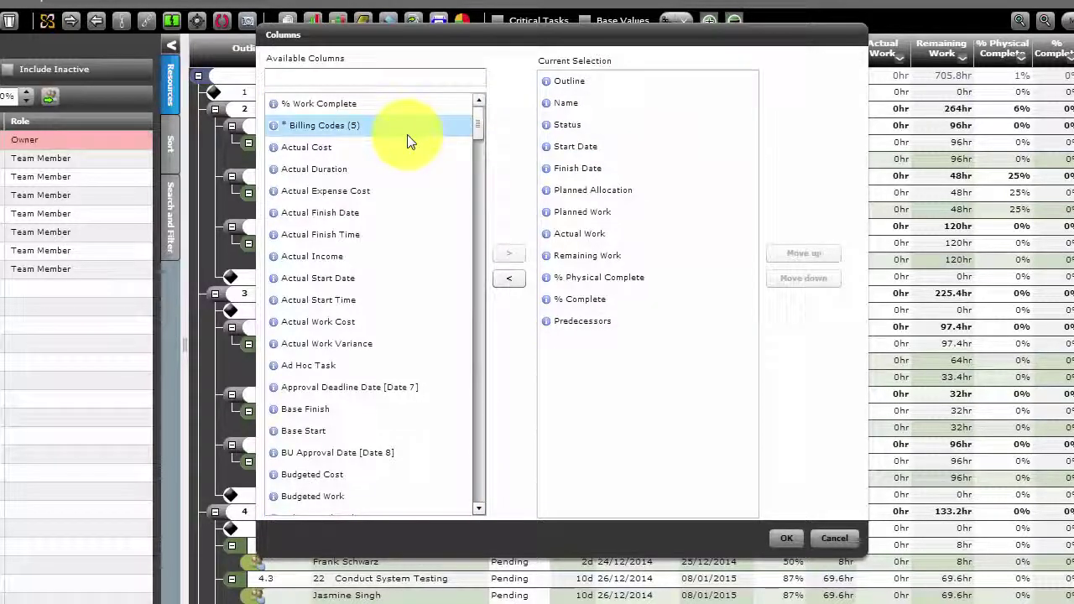
Filter the available columns by "dur", add Duration back between Status and Start Date, and apply the column selection.
{"action": "left_click", "coordinate": [372, 77]}
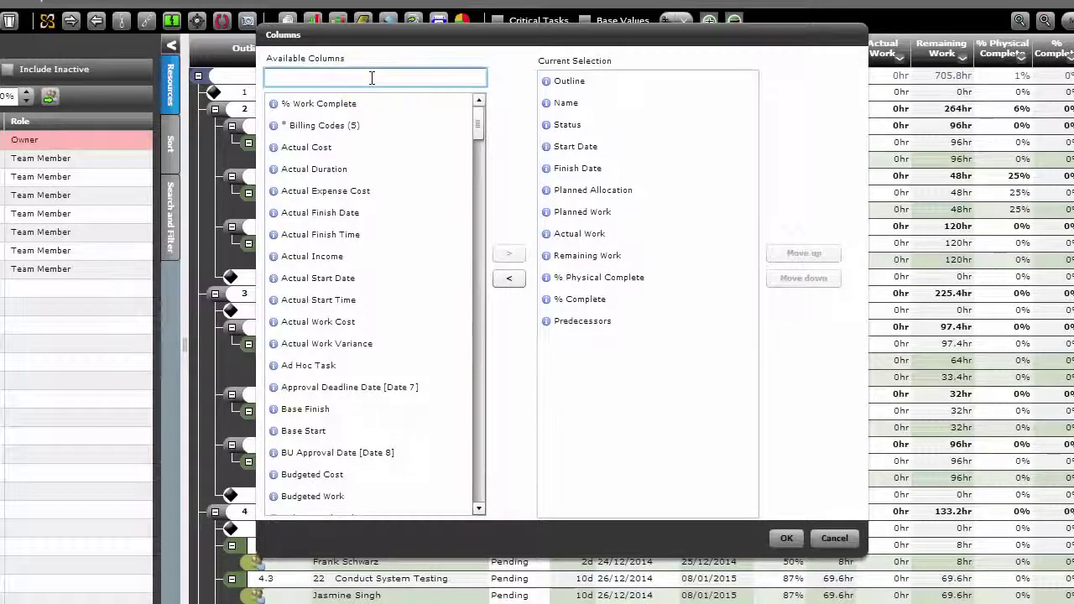
{"action": "type", "text": "dur"}
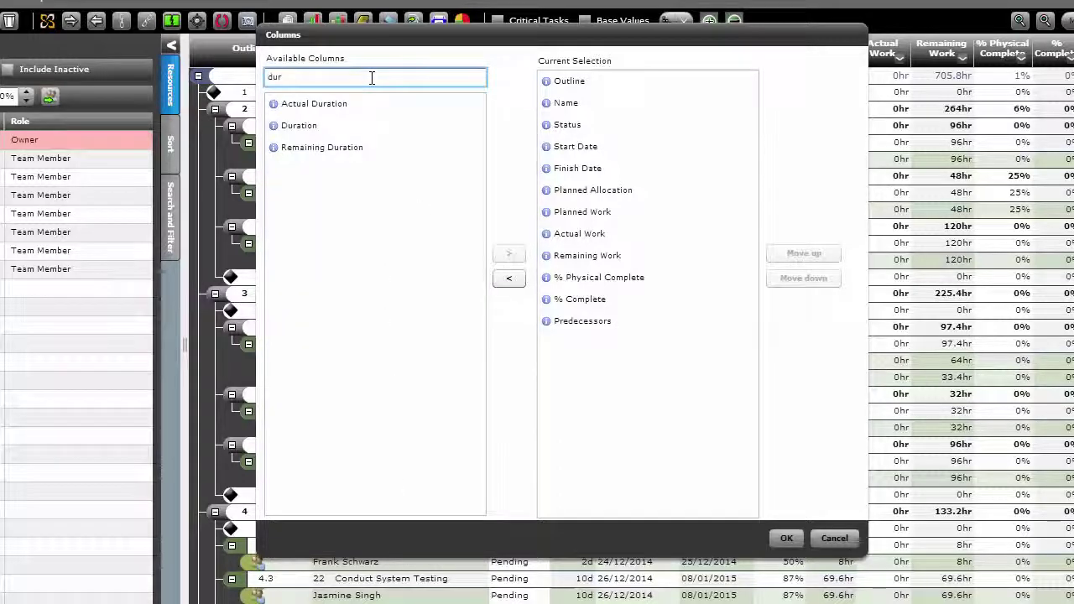
{"action": "left_click", "coordinate": [324, 133]}
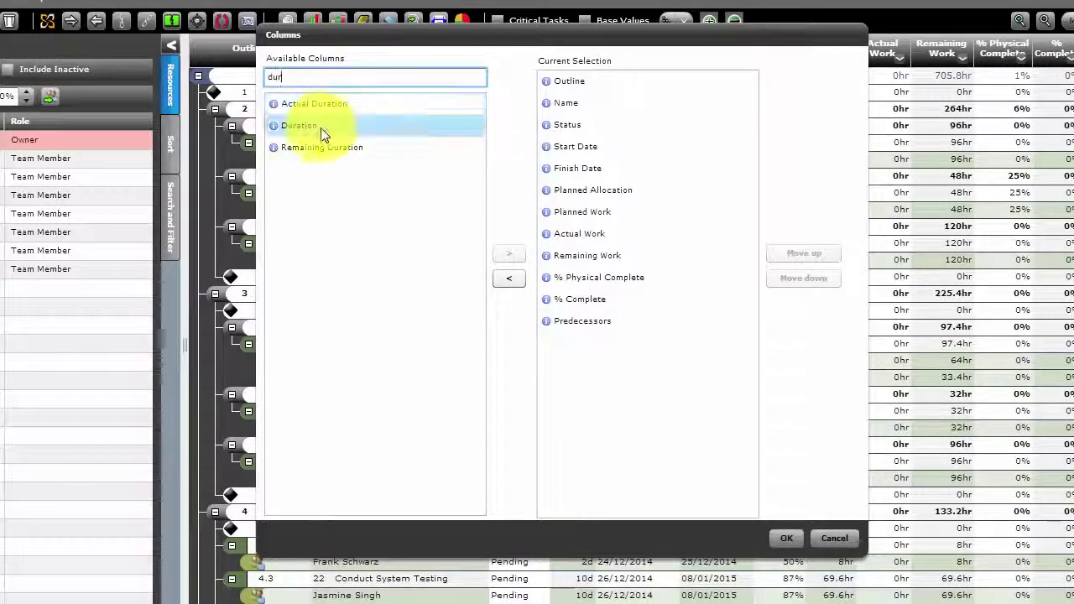
{"action": "left_click_drag", "start_coordinate": [324, 132], "coordinate": [605, 148]}
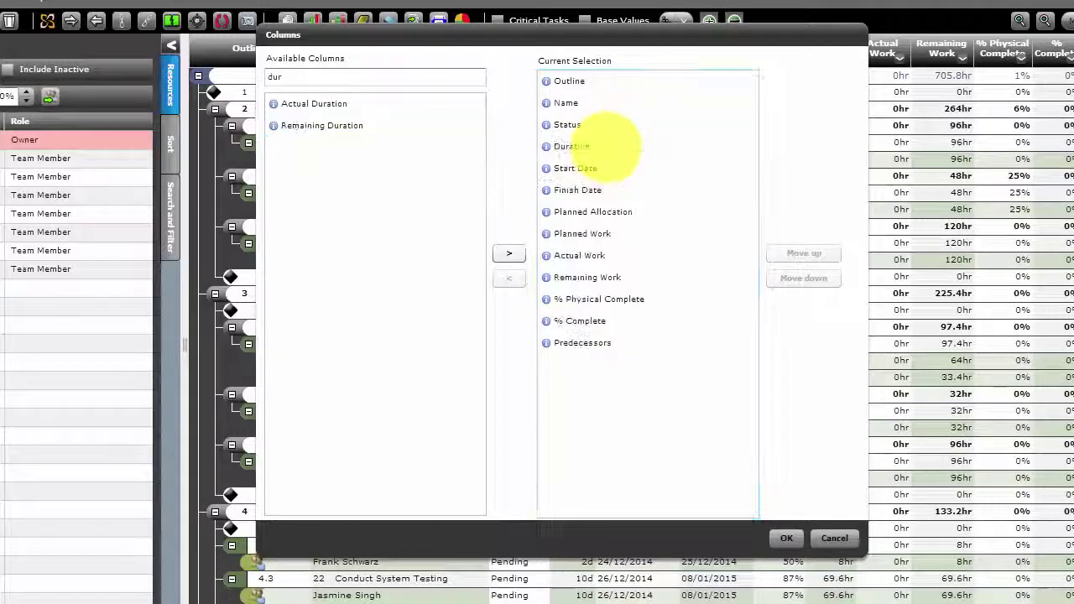
{"action": "left_click", "coordinate": [783, 537]}
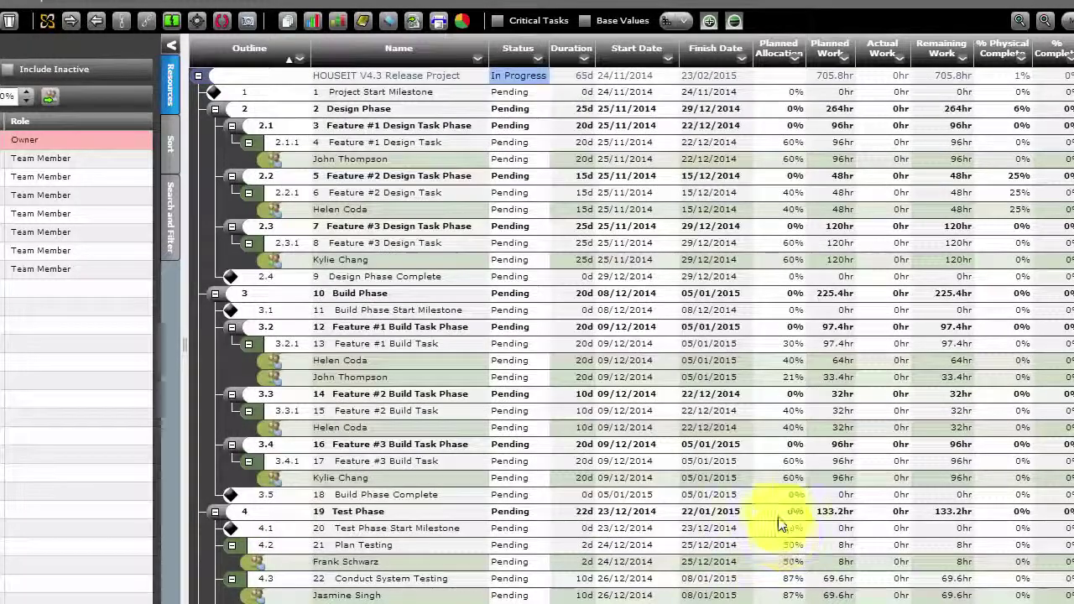
Sort the tasks by duration in descending order, and apply the Name column's filter without any filter text.
{"action": "left_click", "coordinate": [558, 53]}
{"action": "left_click", "coordinate": [558, 53]}
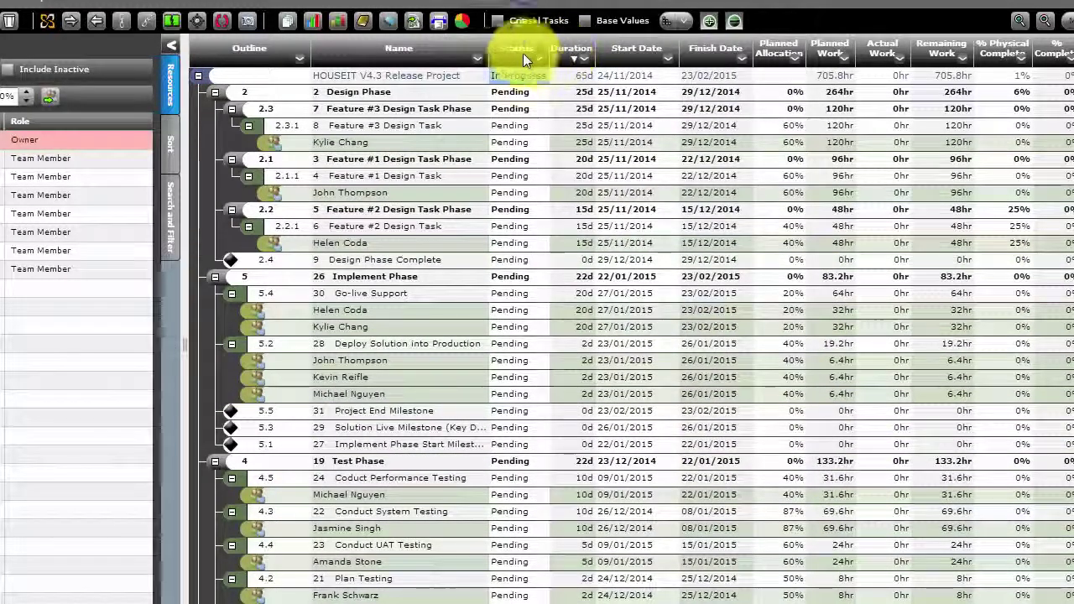
{"action": "left_click", "coordinate": [479, 58]}
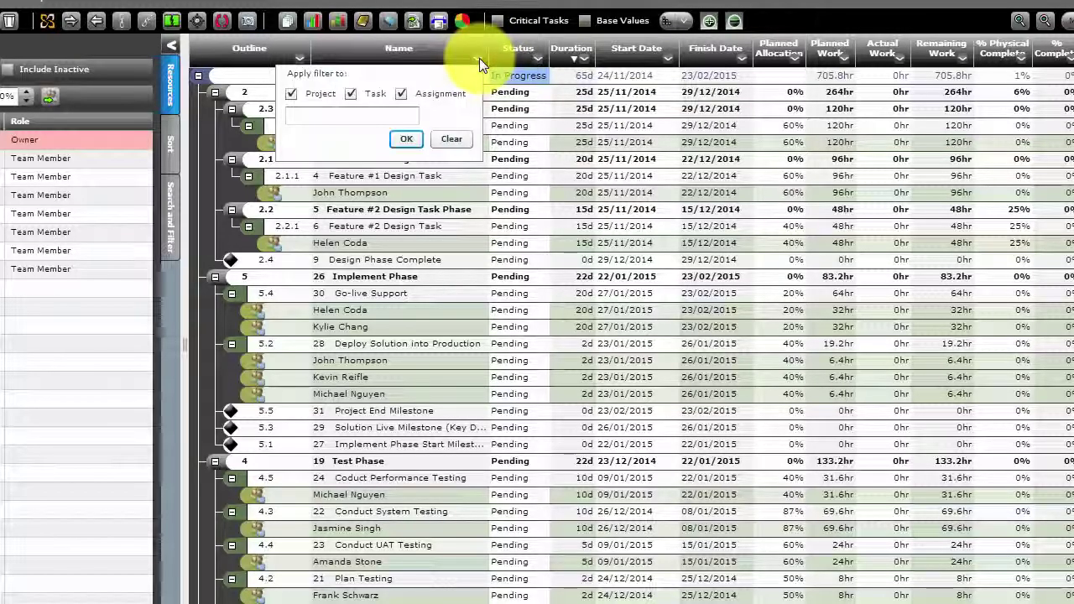
{"action": "left_click", "coordinate": [408, 140]}
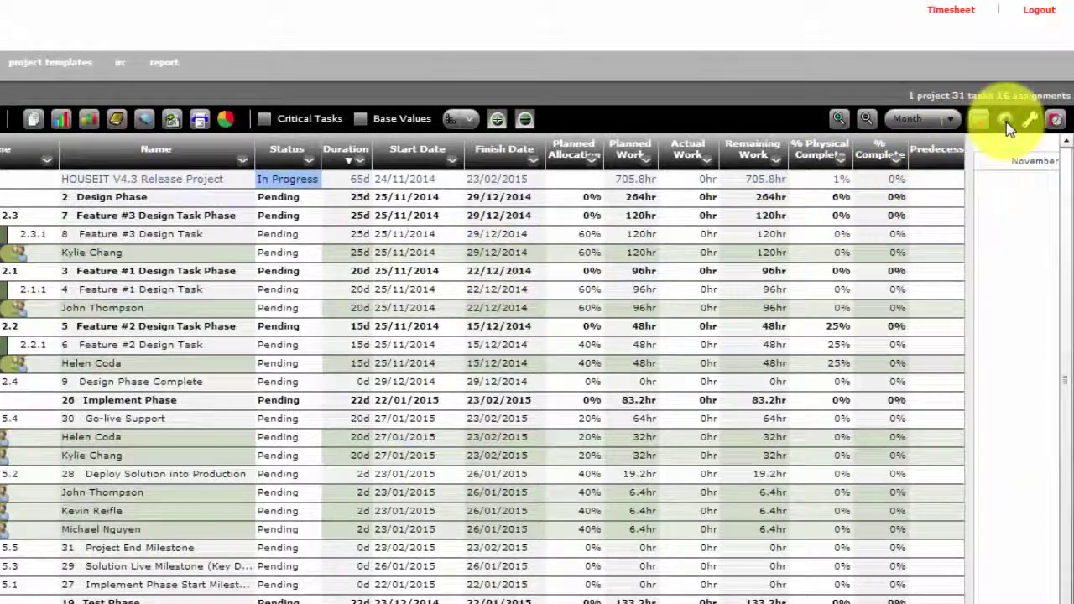
Open the schedule's view options and slightly widen the Project Team area.
{"action": "left_click", "coordinate": [1006, 121]}
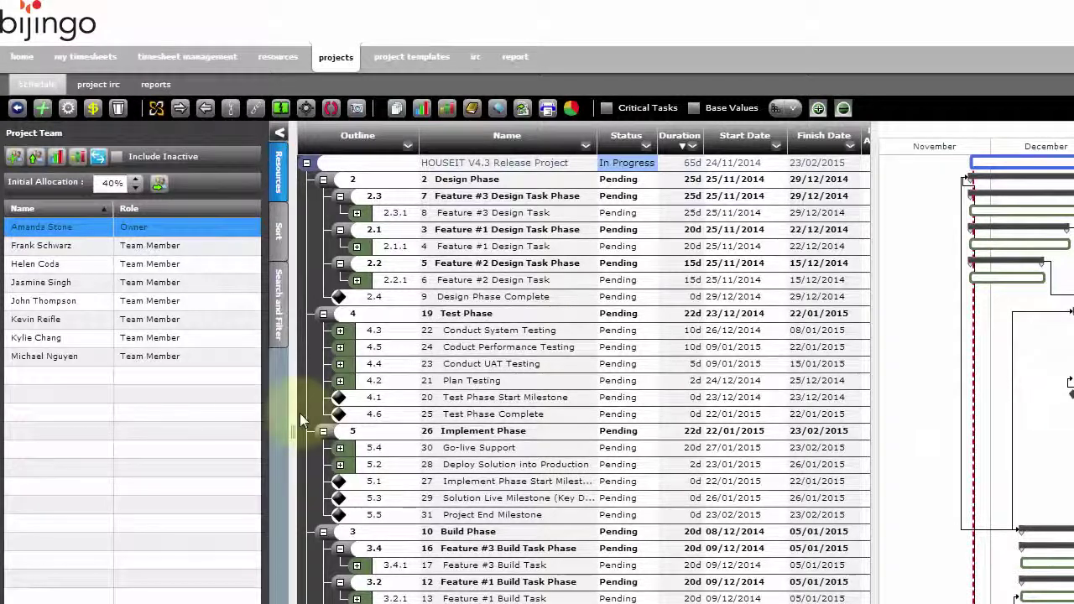
{"action": "left_click", "coordinate": [293, 413]}
{"action": "mouse_move", "coordinate": [292, 412]}
{"action": "left_mouse_down"}
{"action": "mouse_move", "coordinate": [370, 424]}
{"action": "mouse_move", "coordinate": [293, 419]}
{"action": "left_mouse_up"}
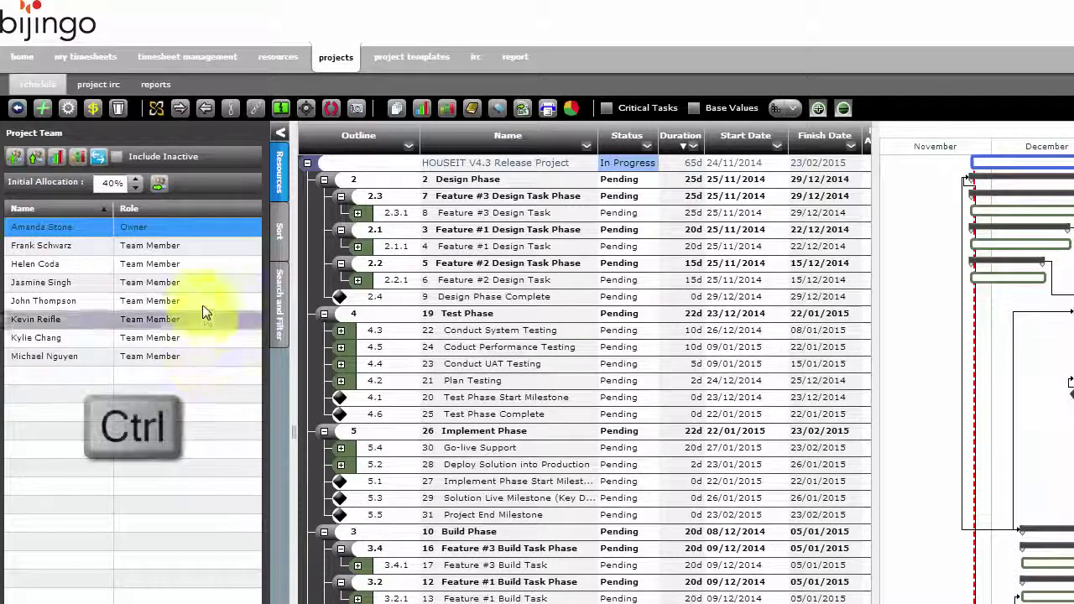
Try to assign the first, third and fifth listed project team members to tasks 3, 6 and 9 at 40% initial allocation.
{"action": "left_click", "coordinate": [205, 266], "text": "ctrl"}
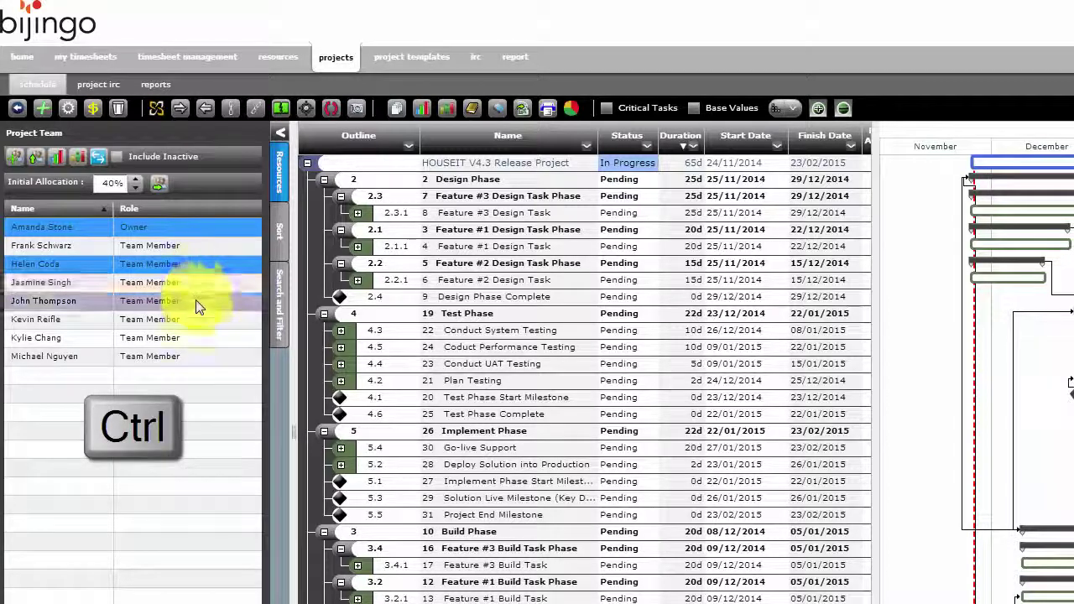
{"action": "left_click", "coordinate": [196, 301], "text": "ctrl"}
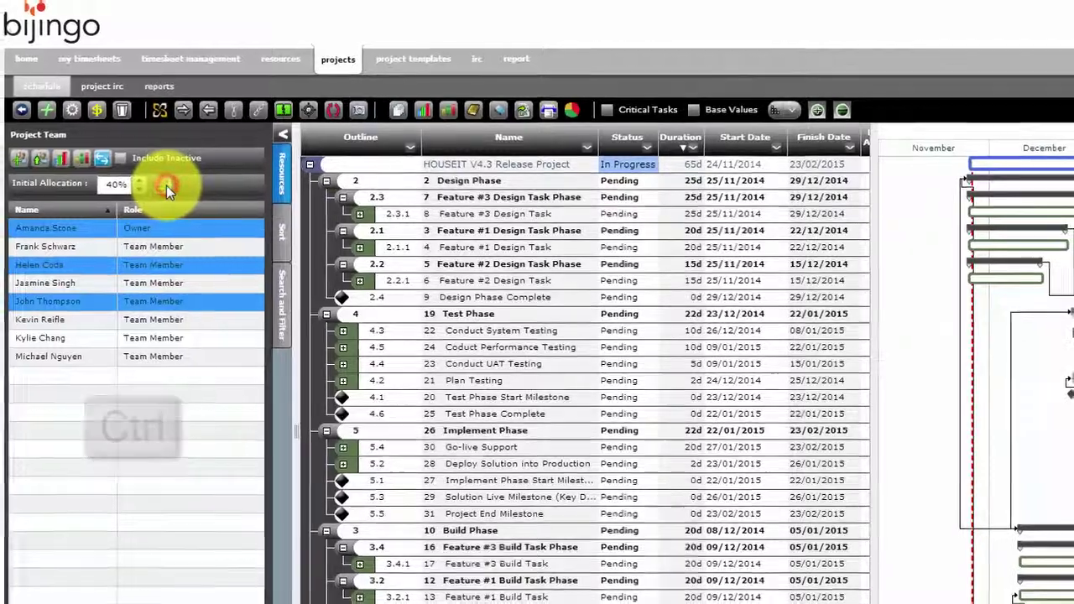
{"action": "left_click", "coordinate": [162, 184]}
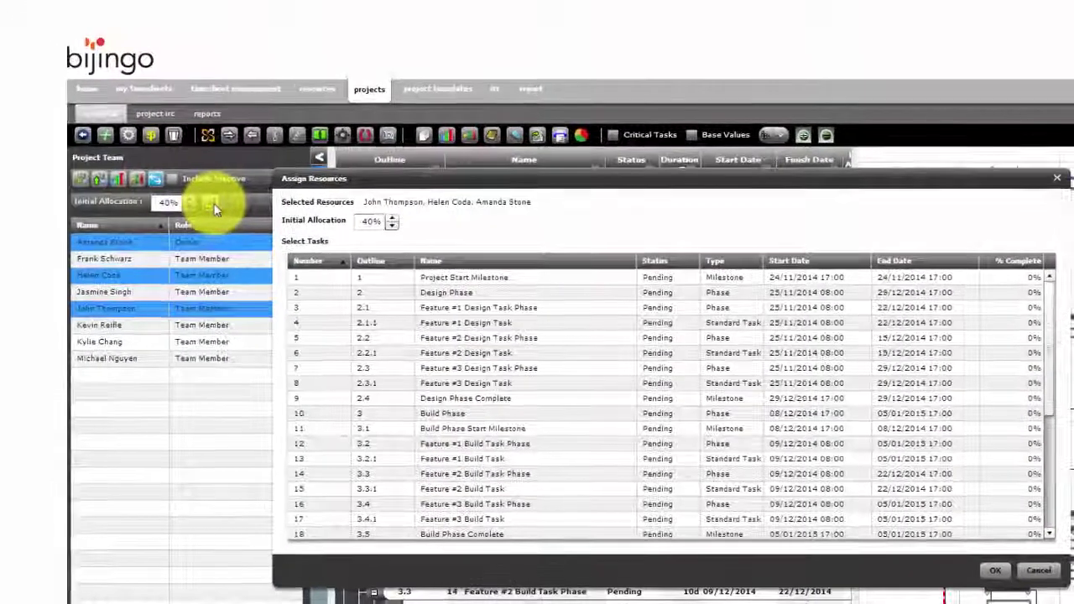
{"action": "left_click", "coordinate": [307, 309]}
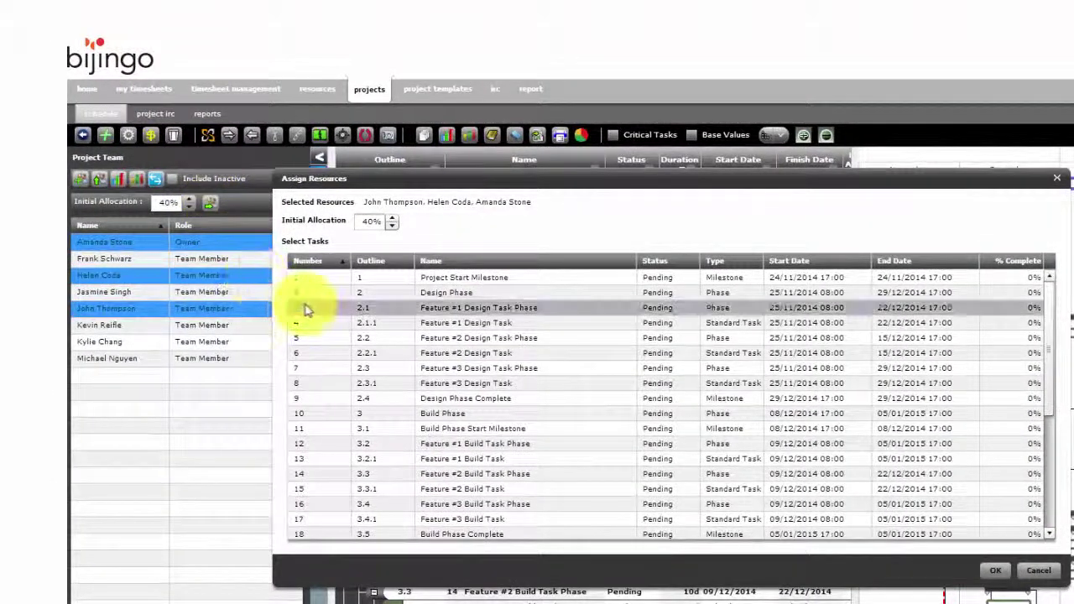
{"action": "left_click", "coordinate": [307, 308], "text": "ctrl"}
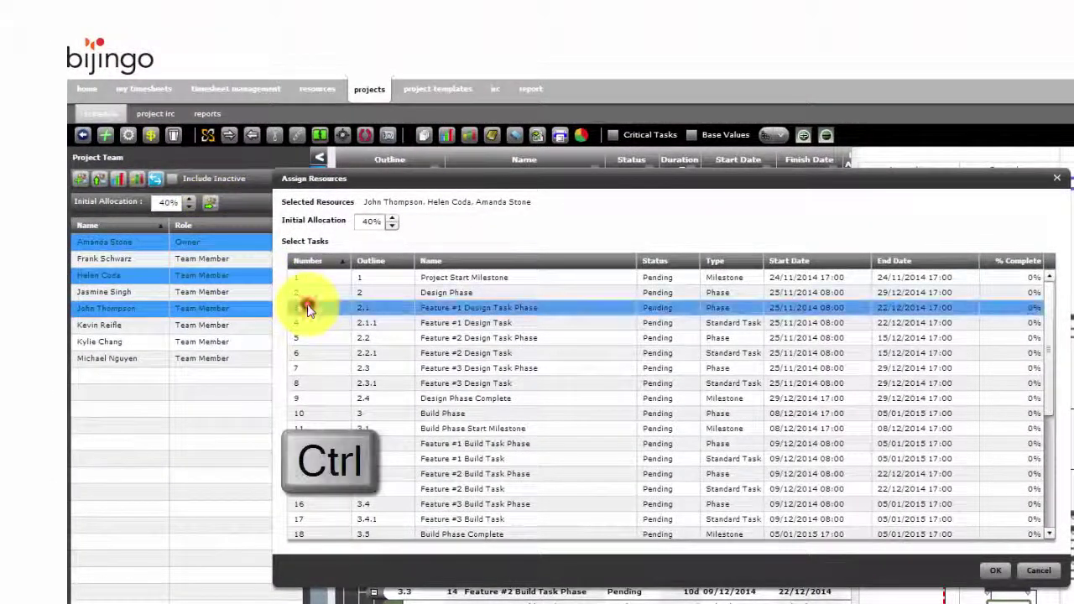
{"action": "left_click", "coordinate": [307, 356], "text": "ctrl"}
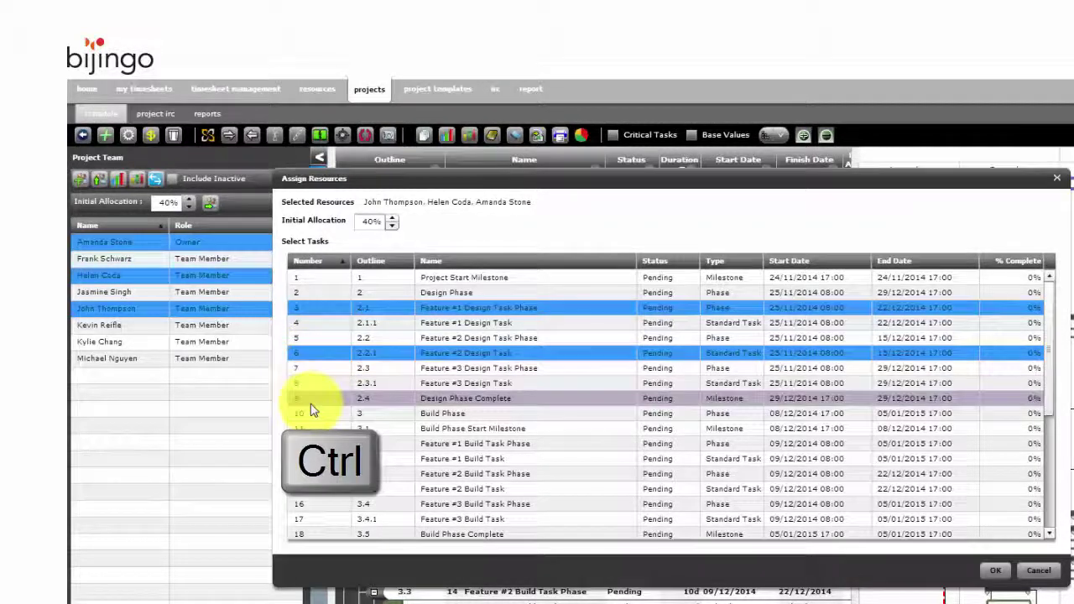
{"action": "left_click", "coordinate": [312, 400], "text": "ctrl"}
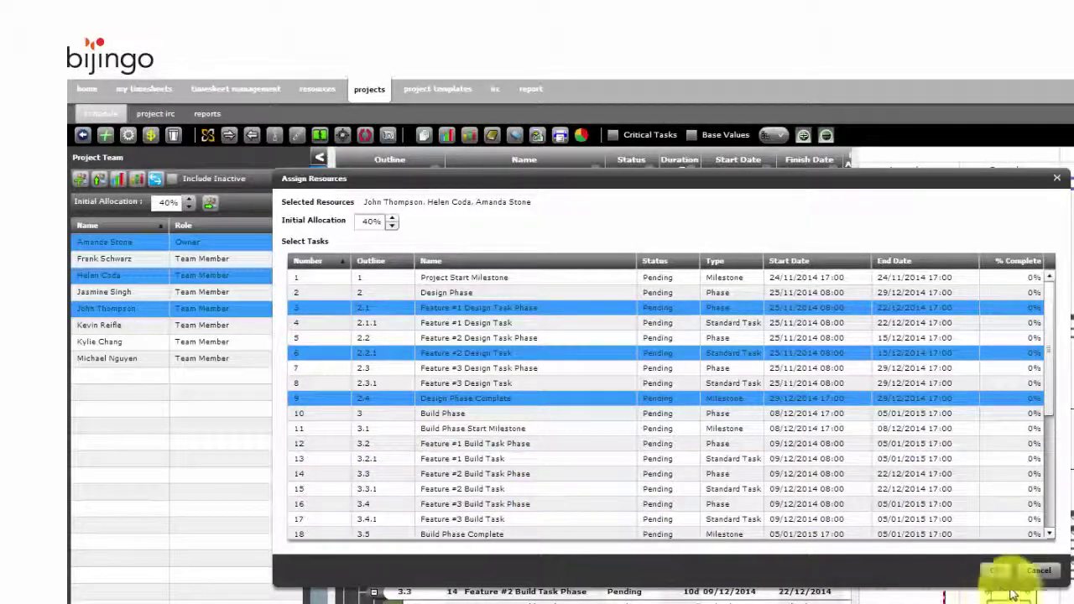
{"action": "left_click", "coordinate": [1033, 577]}
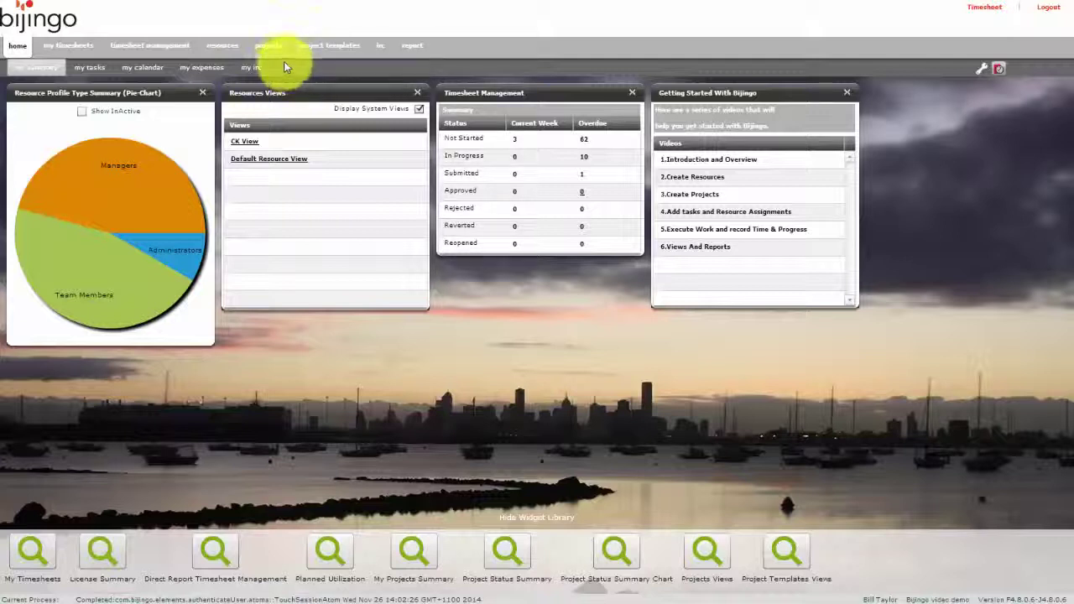
Graph the planned work of the General Manager ACME IT resource for 24/11/2014 to 4/1/2015, displayed by projects.
{"action": "left_click", "coordinate": [225, 46]}
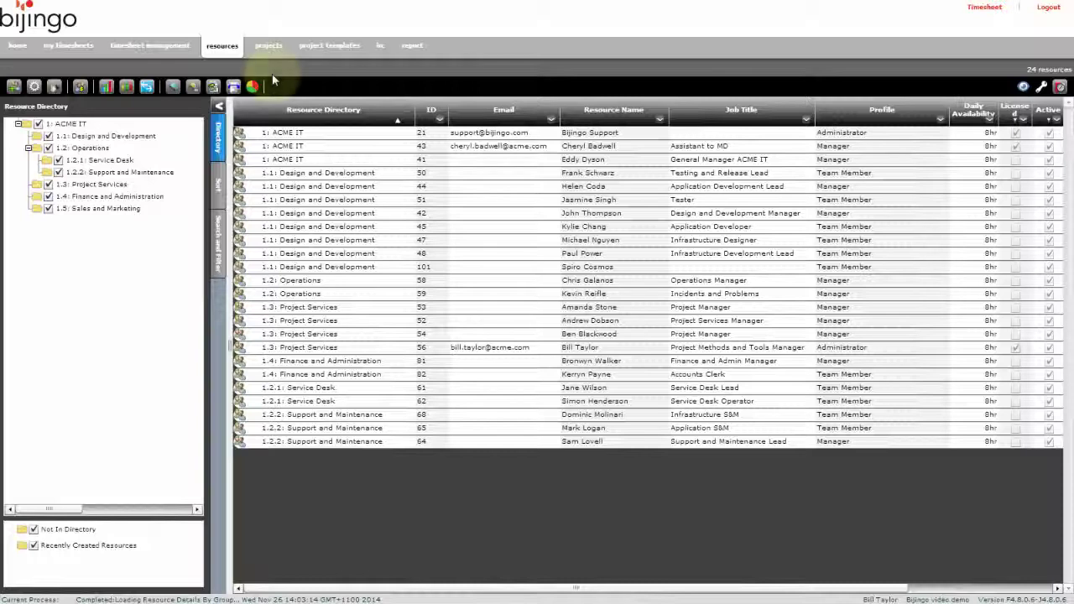
{"action": "left_click", "coordinate": [288, 159]}
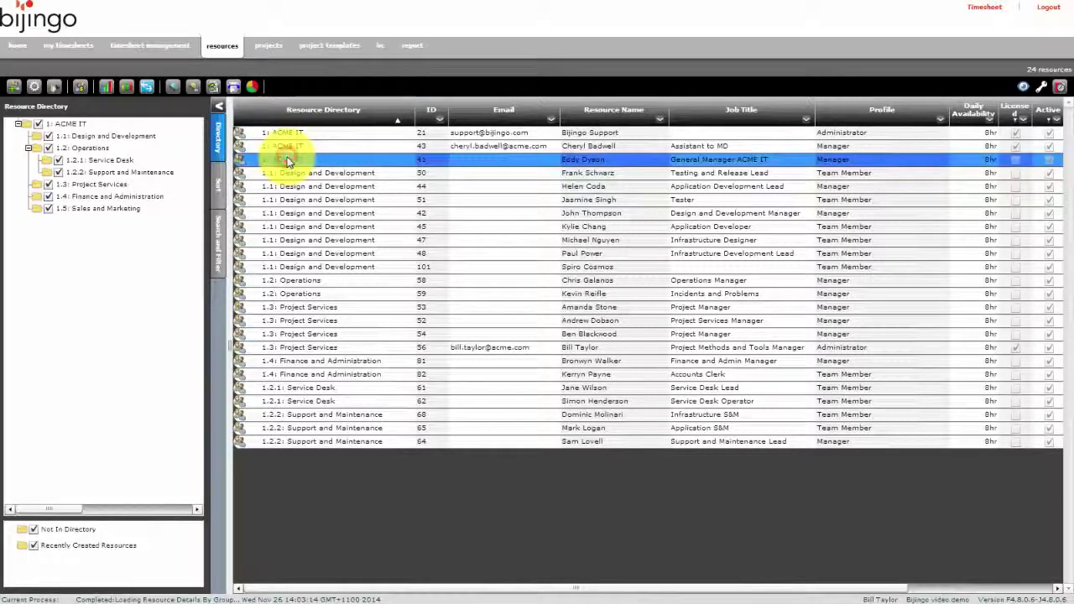
{"action": "left_click", "coordinate": [109, 88]}
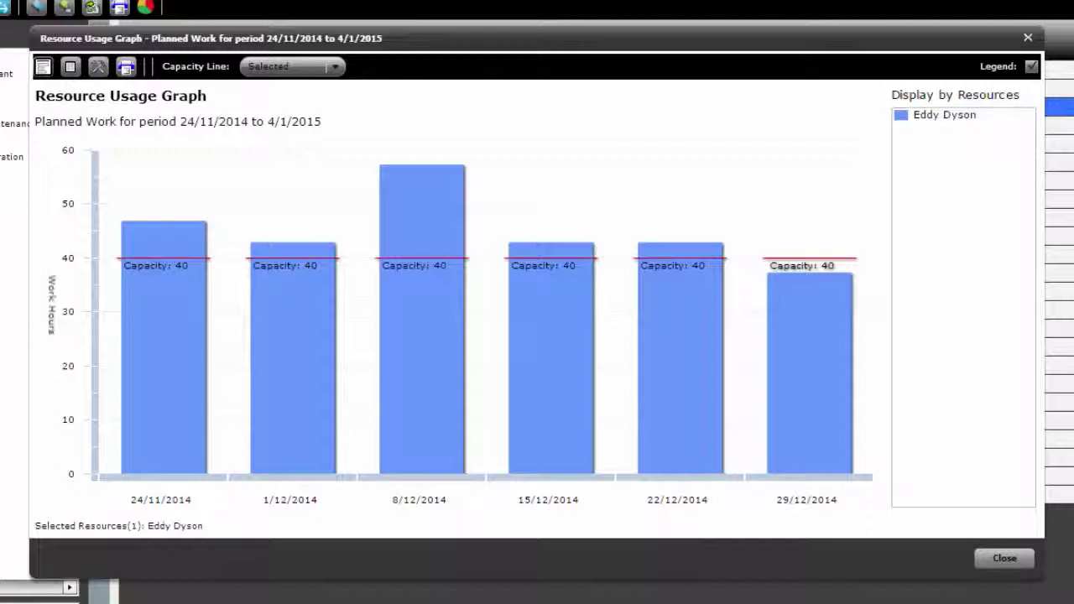
{"action": "left_click", "coordinate": [43, 70]}
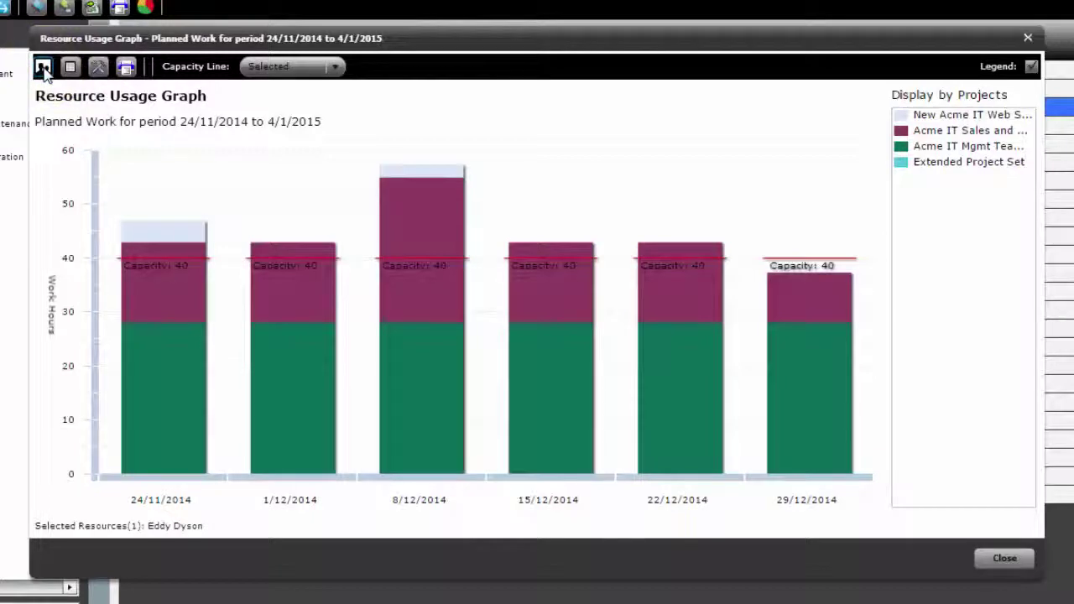
Review the Resource Usage Graph options without changing them, and close the options and the graph.
{"action": "left_click", "coordinate": [98, 69]}
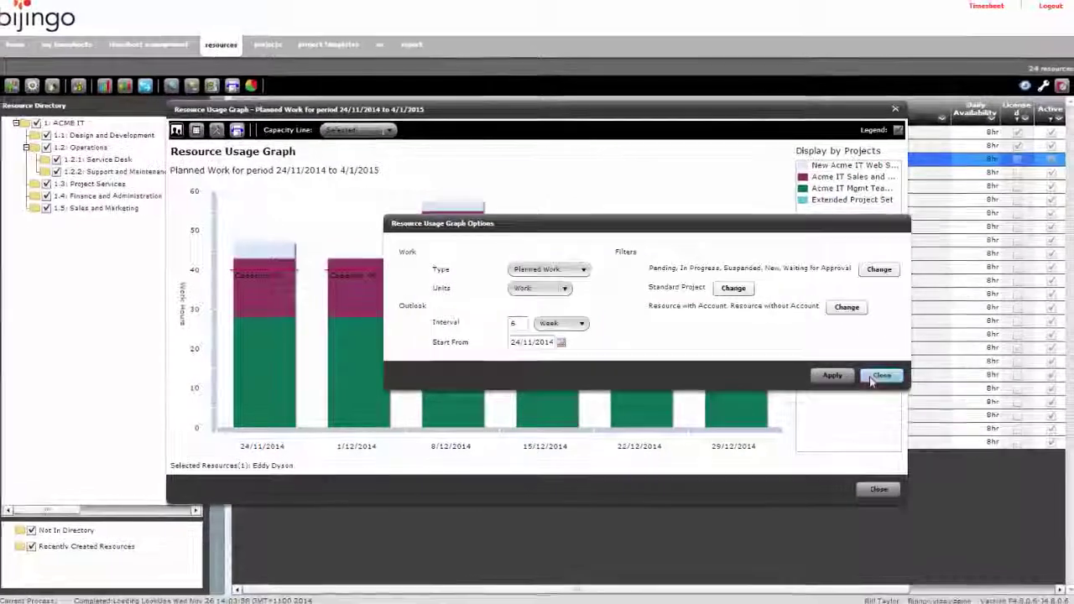
{"action": "left_click", "coordinate": [948, 391]}
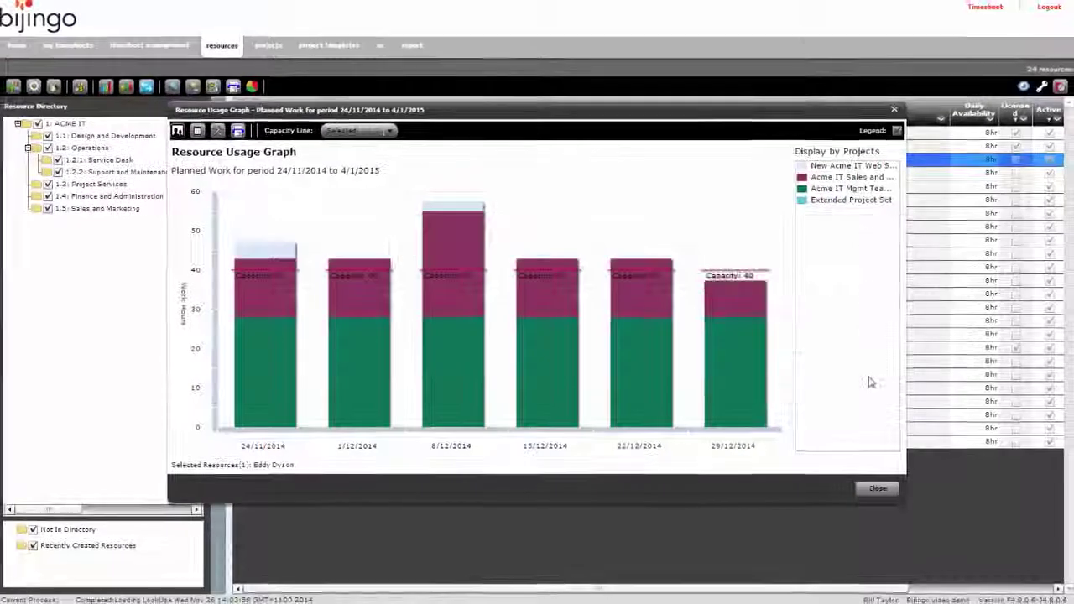
{"action": "left_click", "coordinate": [876, 489]}
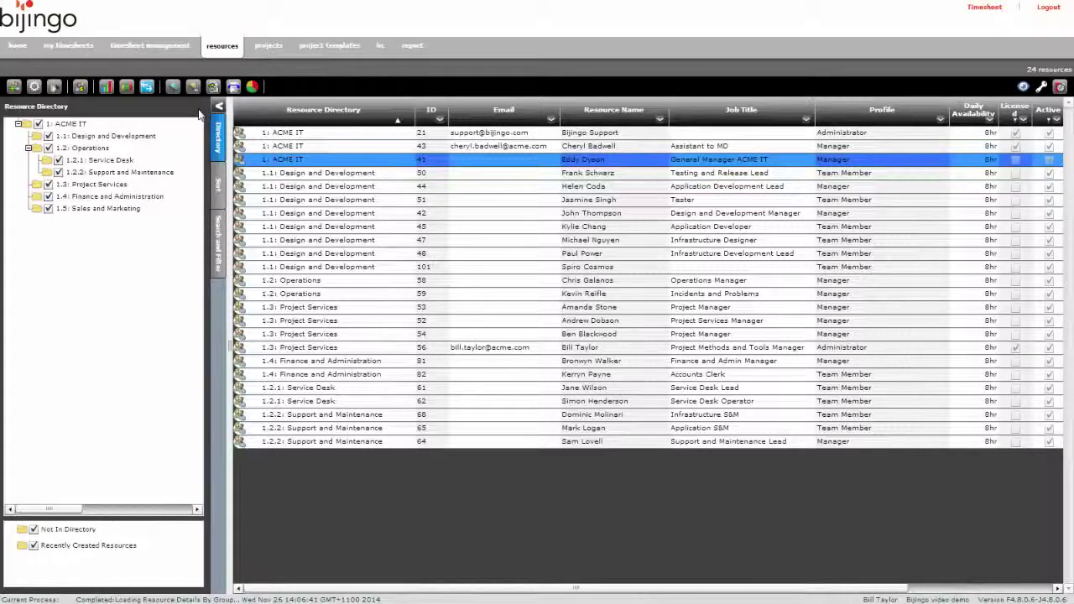
Add the Assistant to MD to the selected General Manager ACME IT and graph both resources' planned work by projects.
{"action": "left_click", "coordinate": [261, 148], "text": "ctrl"}
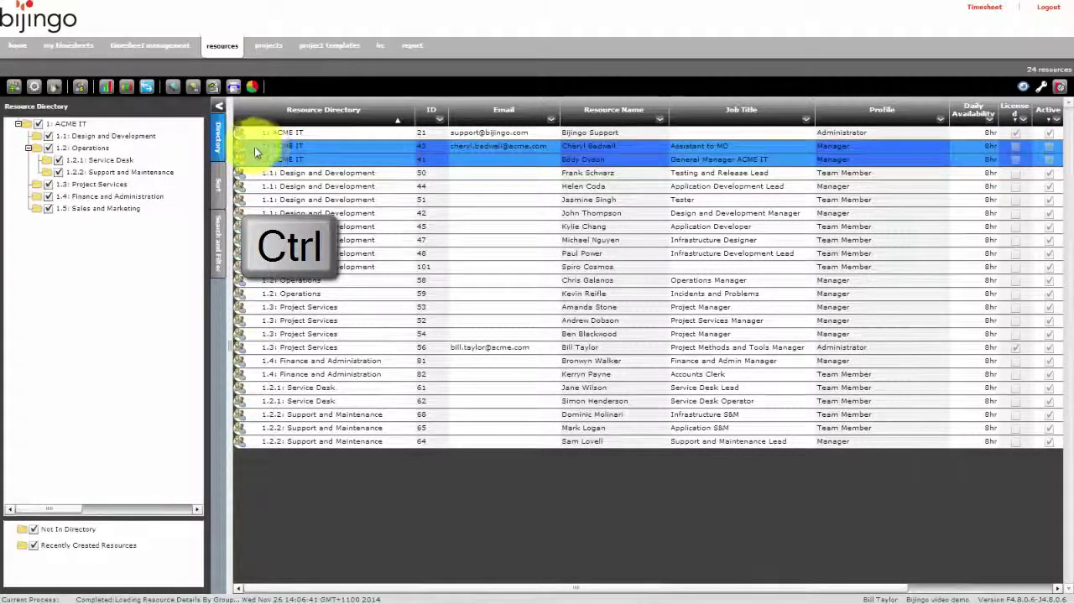
{"action": "left_click", "coordinate": [106, 88]}
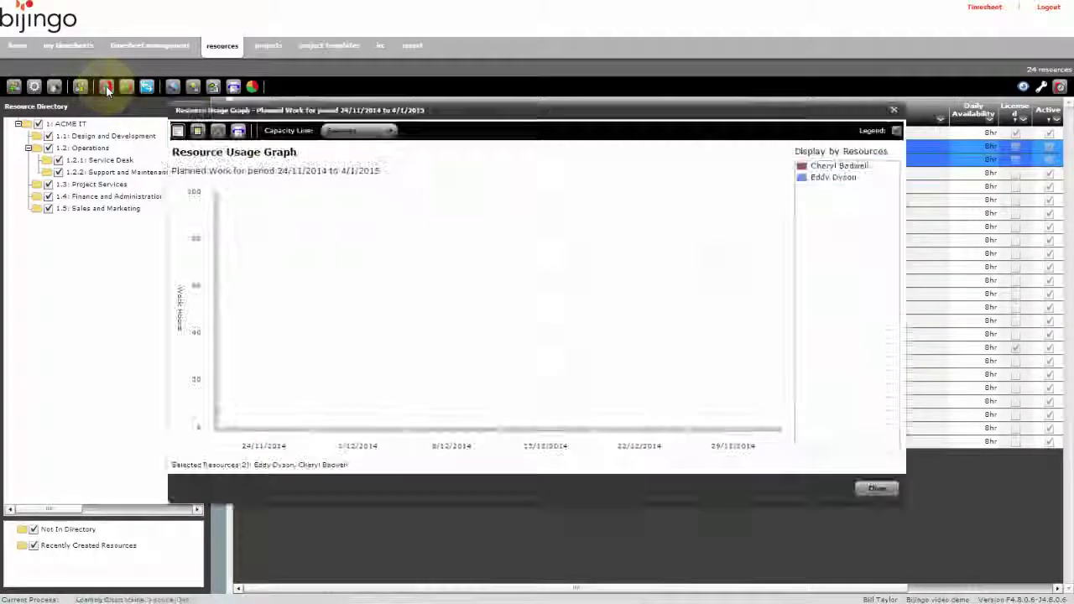
{"action": "left_click", "coordinate": [178, 132]}
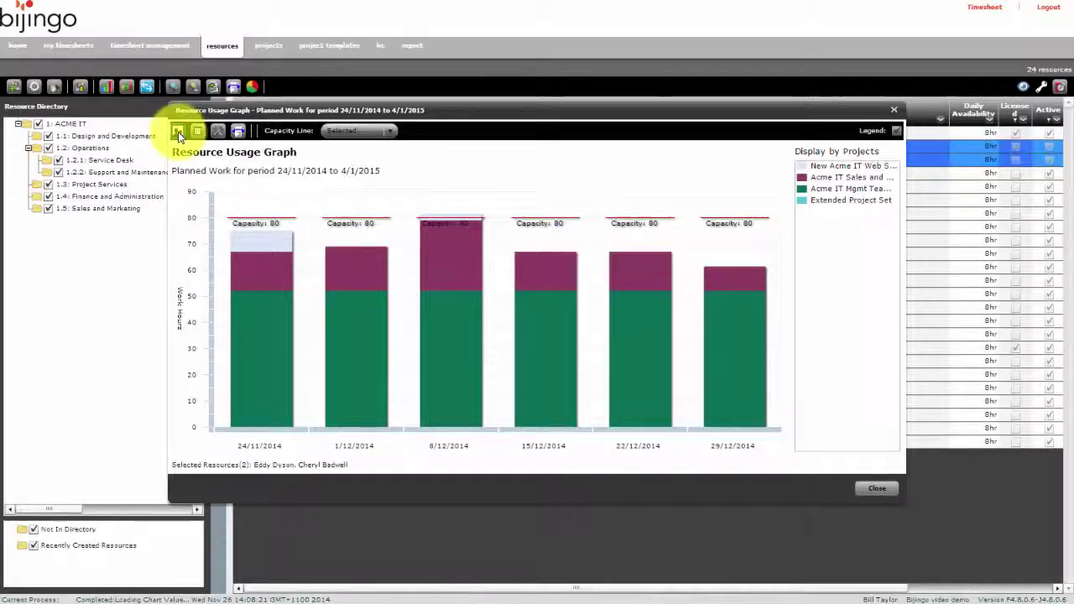
{"action": "left_click", "coordinate": [177, 132]}
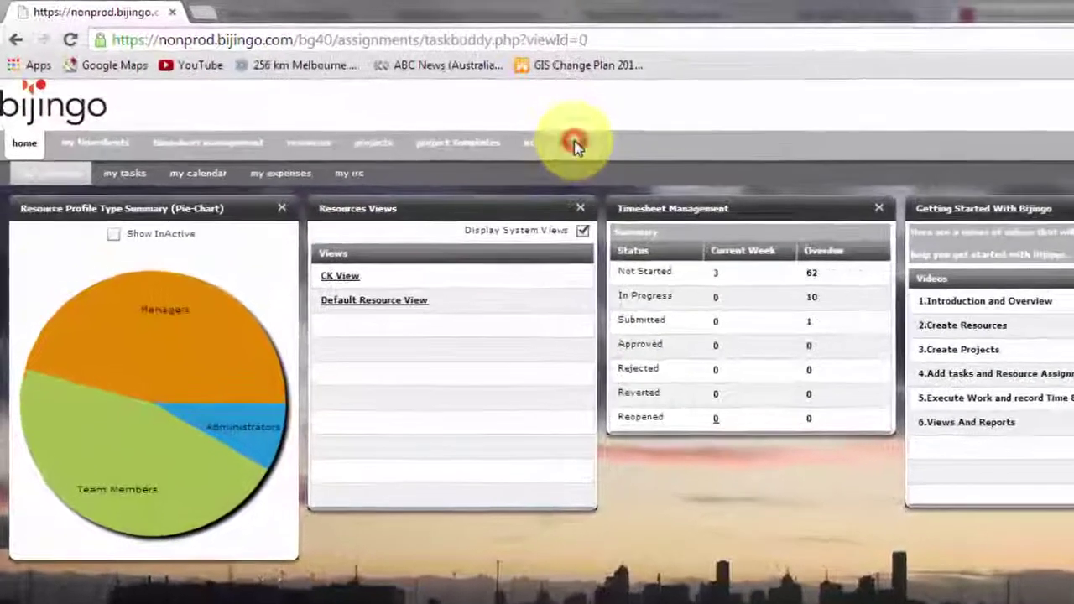
Open the Report Centre and open the ACME Resource Usage Report's configuration for editing.
{"action": "left_click", "coordinate": [409, 105]}
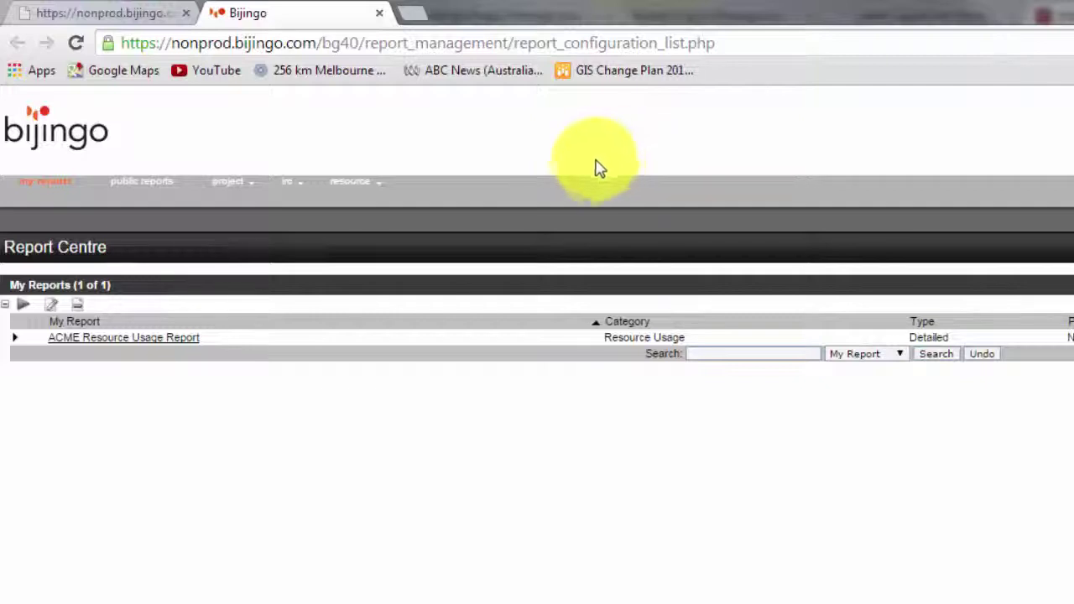
{"action": "left_click", "coordinate": [163, 342]}
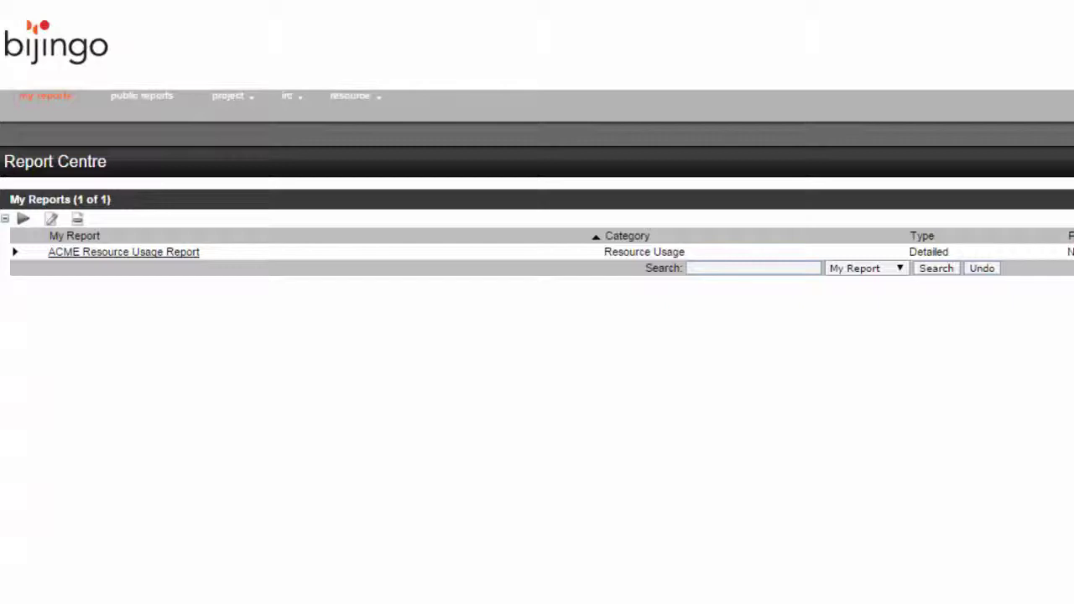
{"action": "left_click", "coordinate": [26, 262]}
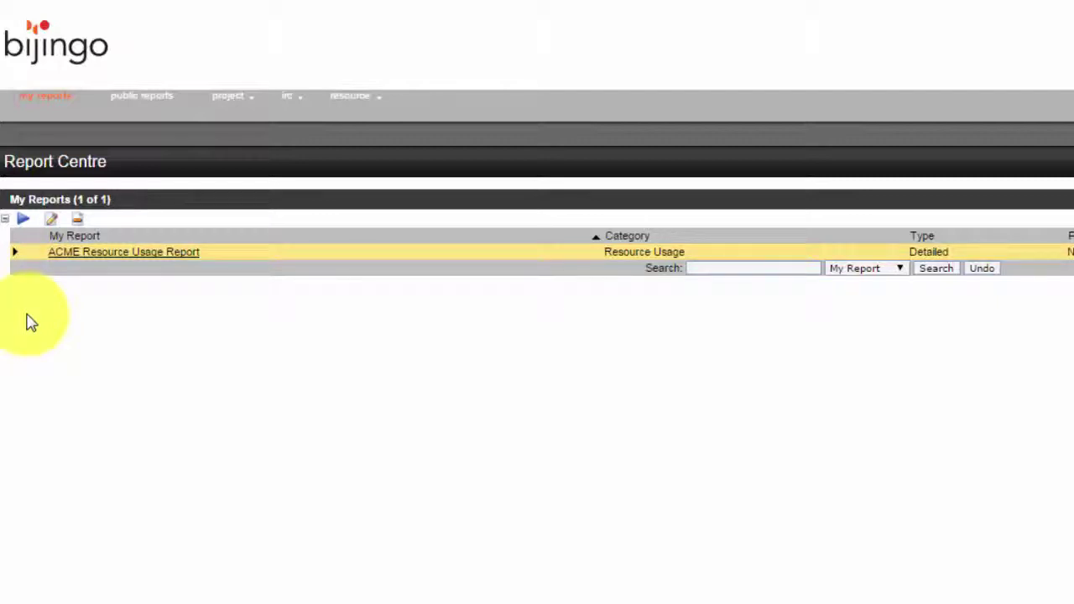
{"action": "left_click", "coordinate": [53, 228]}
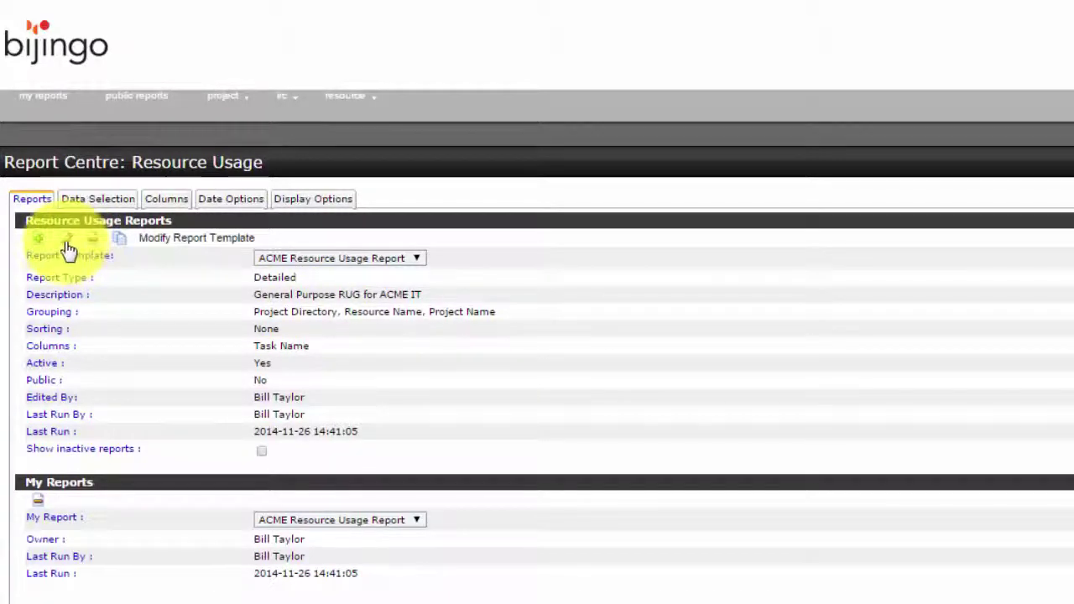
Examine the report template's design without saving changes, and review the report's data selection and column settings.
{"action": "left_click", "coordinate": [67, 242]}
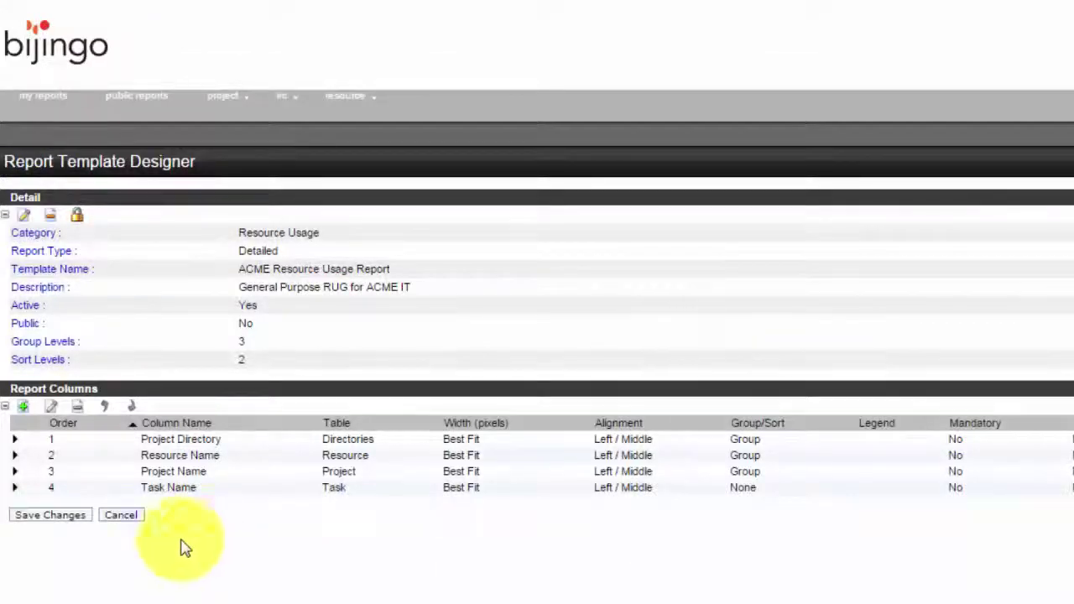
{"action": "left_click", "coordinate": [126, 515]}
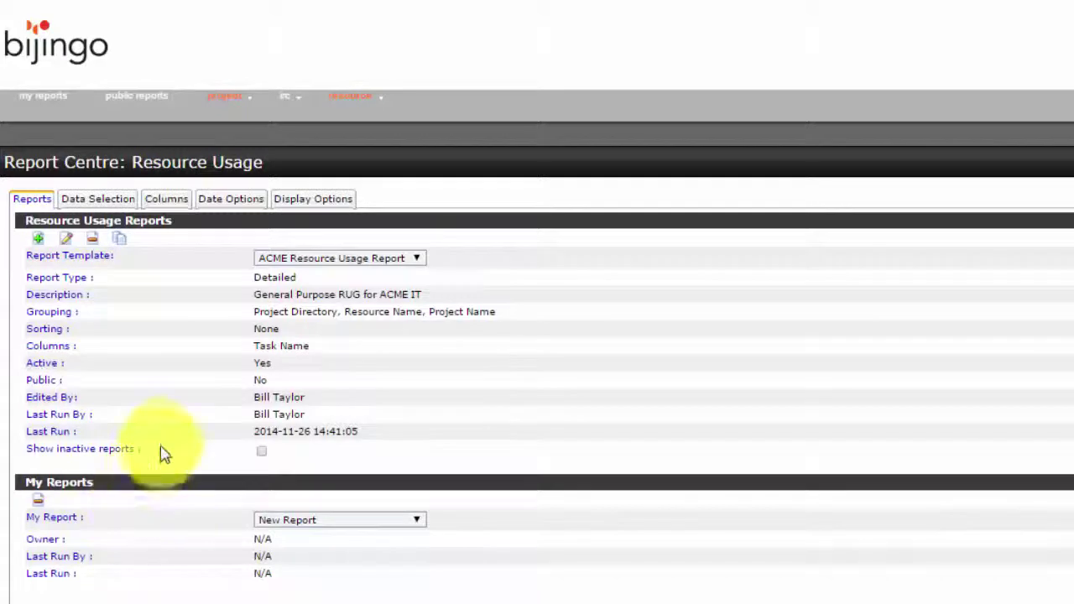
{"action": "left_click", "coordinate": [97, 199]}
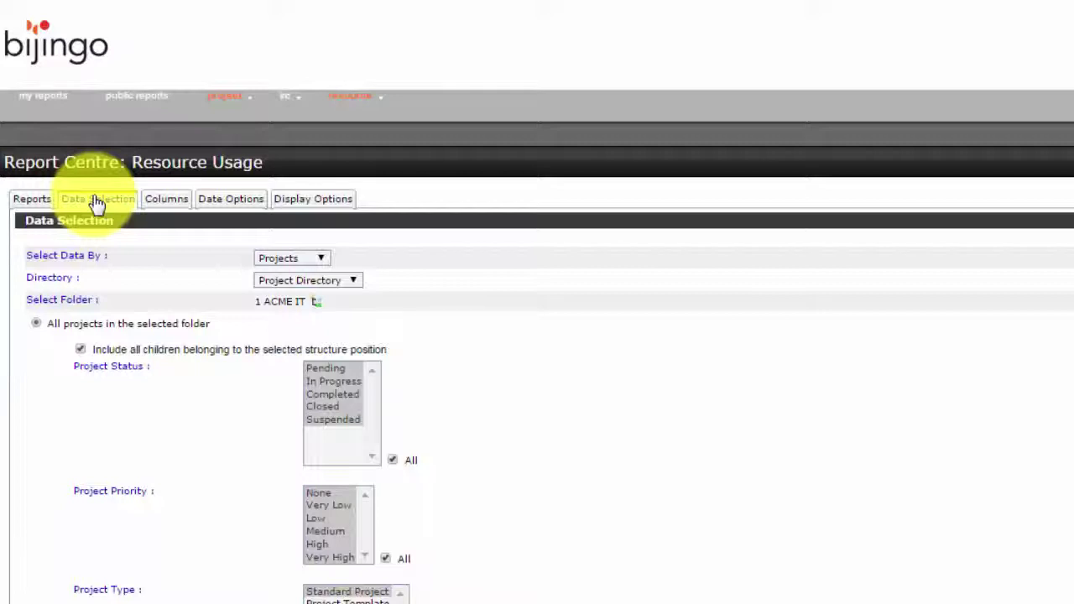
{"action": "left_click", "coordinate": [172, 208]}
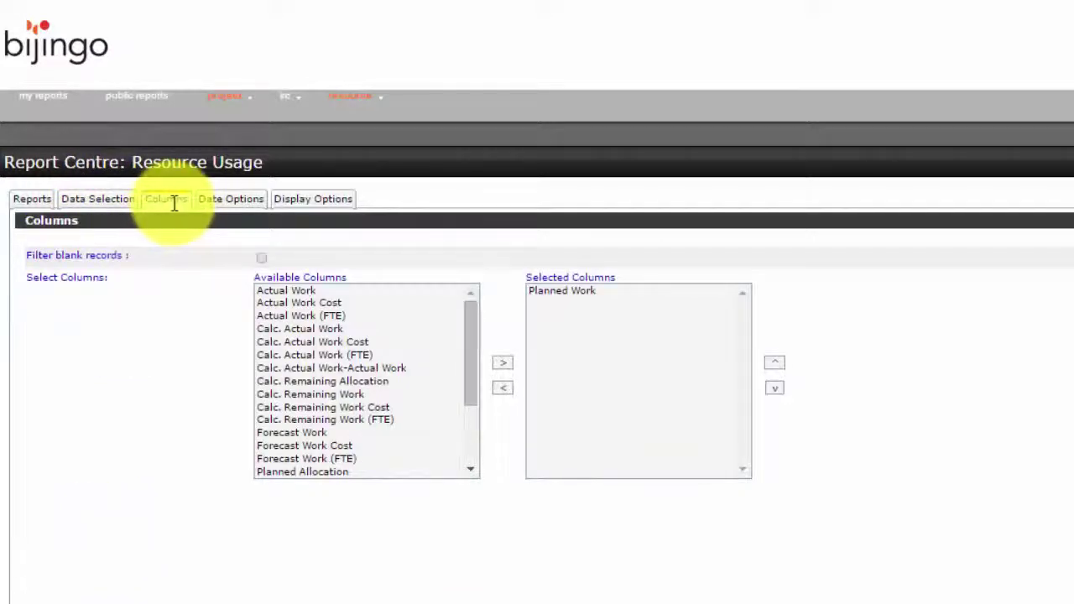
Set the report's timeframe type to Moving Window in its date options.
{"action": "left_click", "coordinate": [214, 201]}
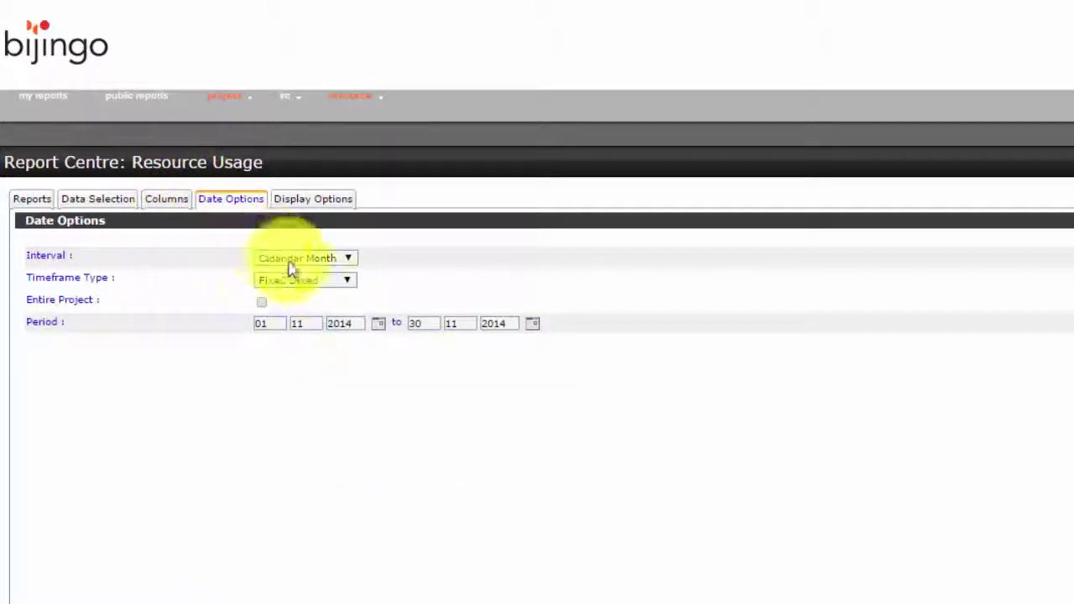
{"action": "left_click", "coordinate": [346, 280]}
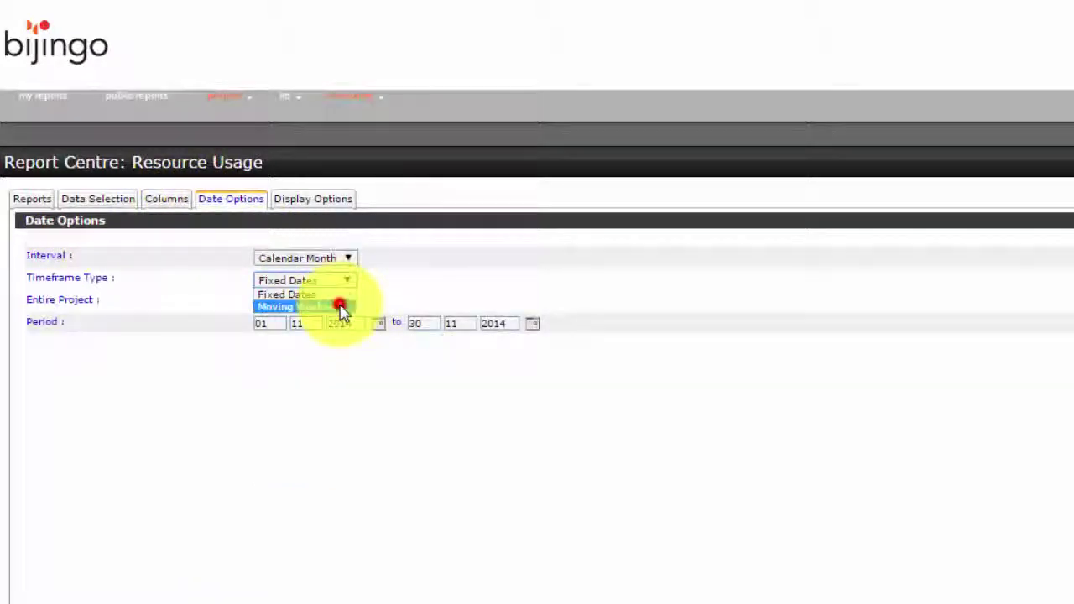
{"action": "left_click", "coordinate": [343, 307]}
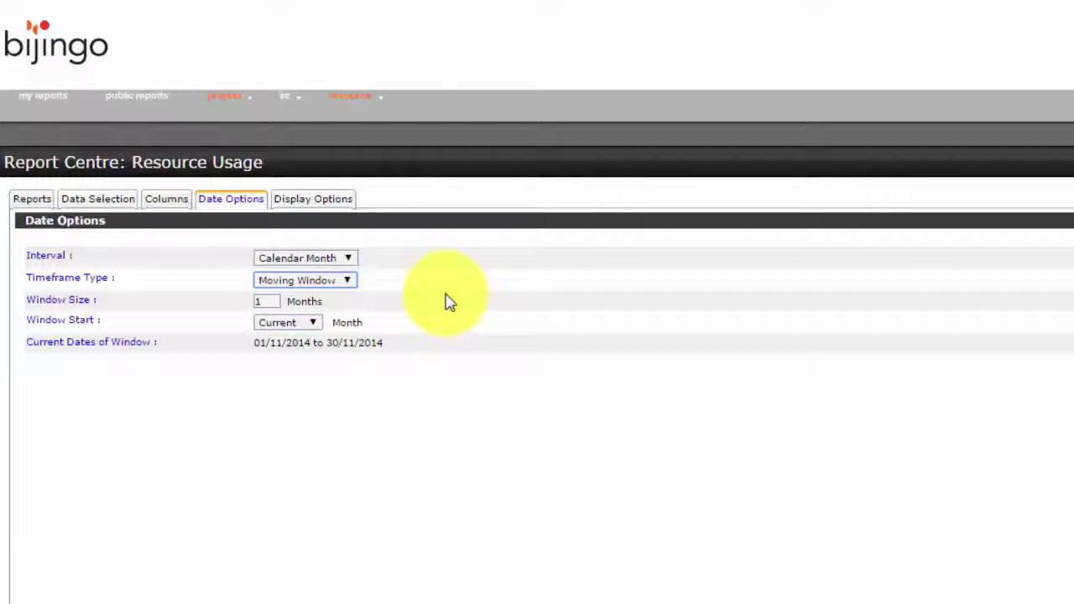
Review the report's display options and save the configuration as a private report named "new report".
{"action": "left_click", "coordinate": [340, 208]}
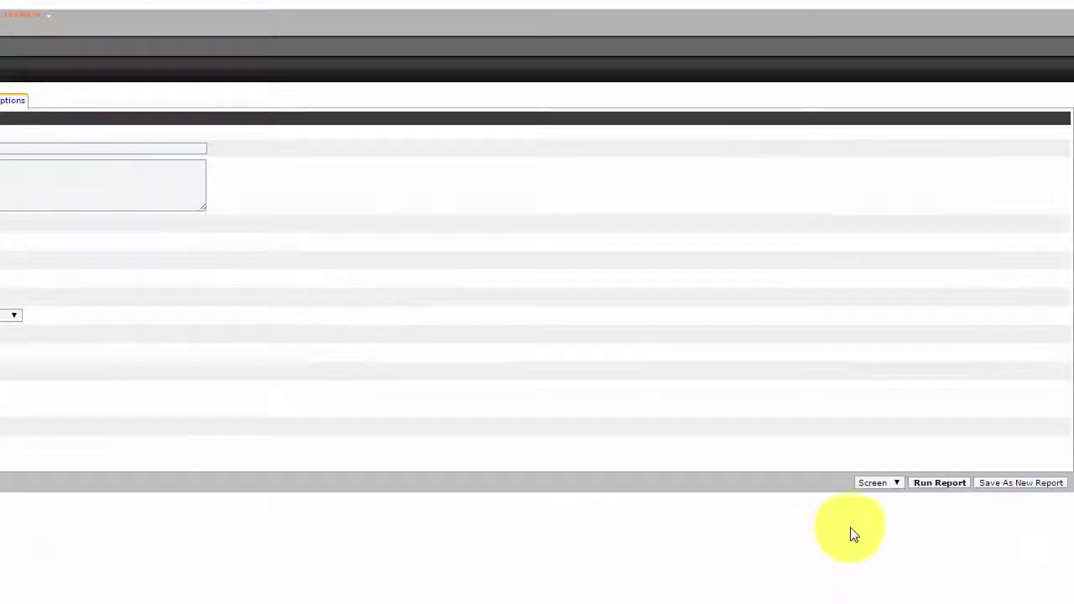
{"action": "left_click", "coordinate": [982, 484]}
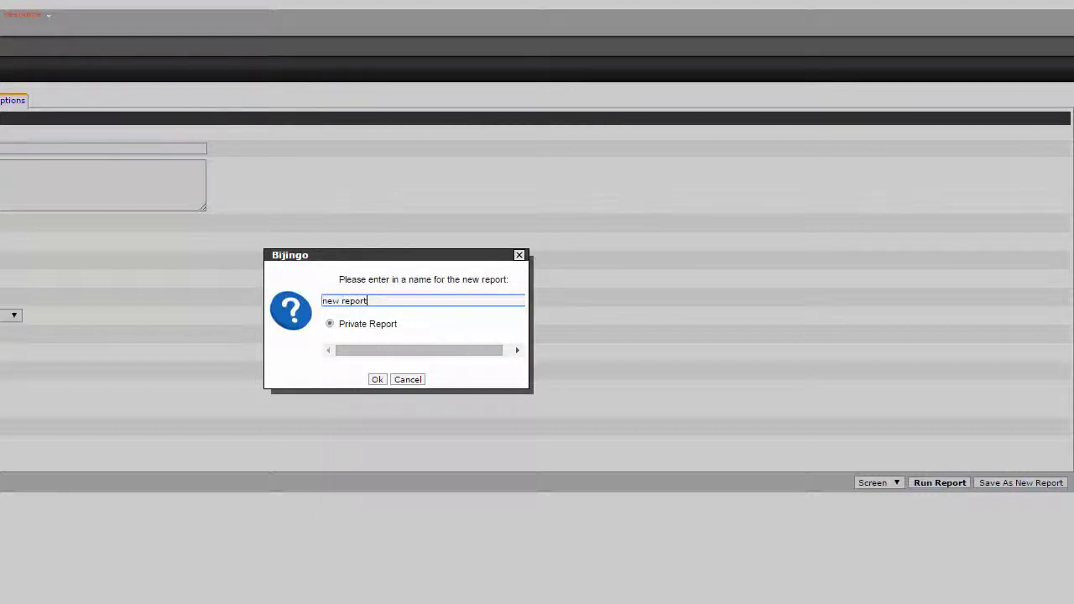
{"action": "left_click", "coordinate": [376, 379]}
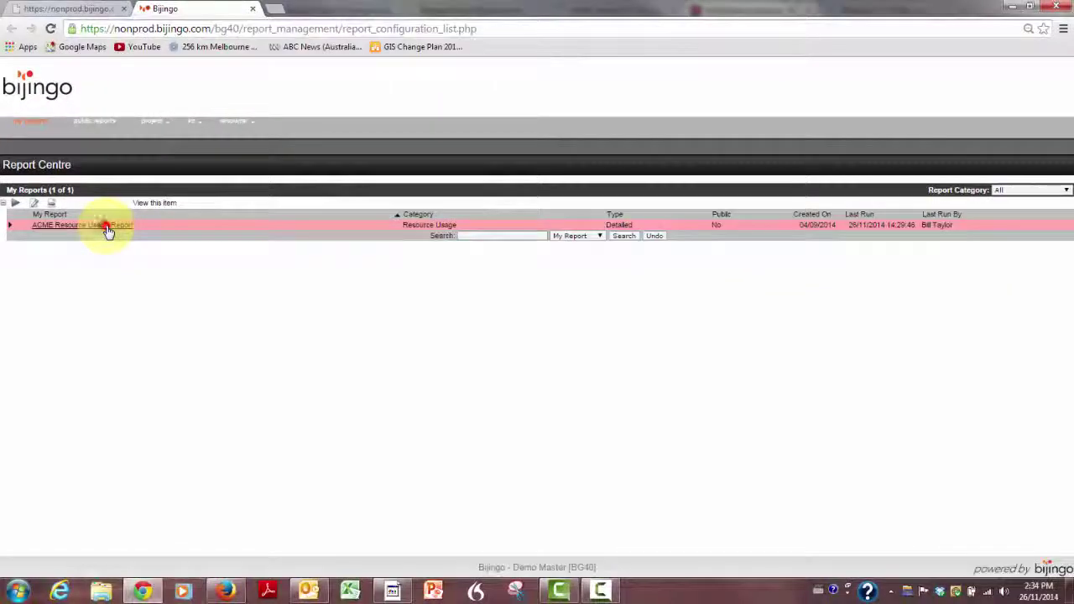
Run the ACME Resource Usage Report from the My Reports list.
{"action": "left_click", "coordinate": [120, 250]}
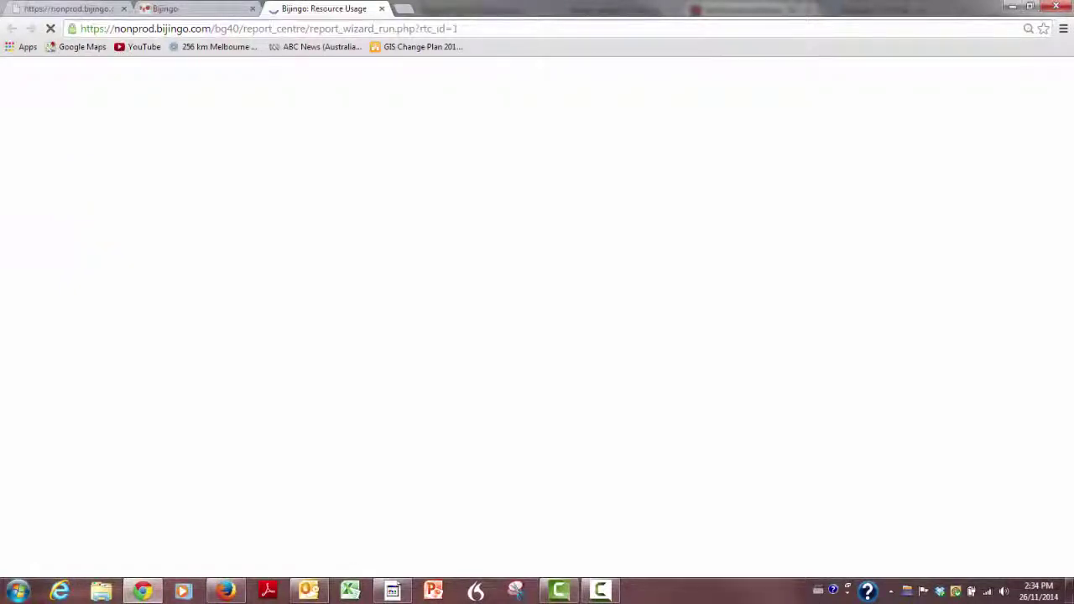